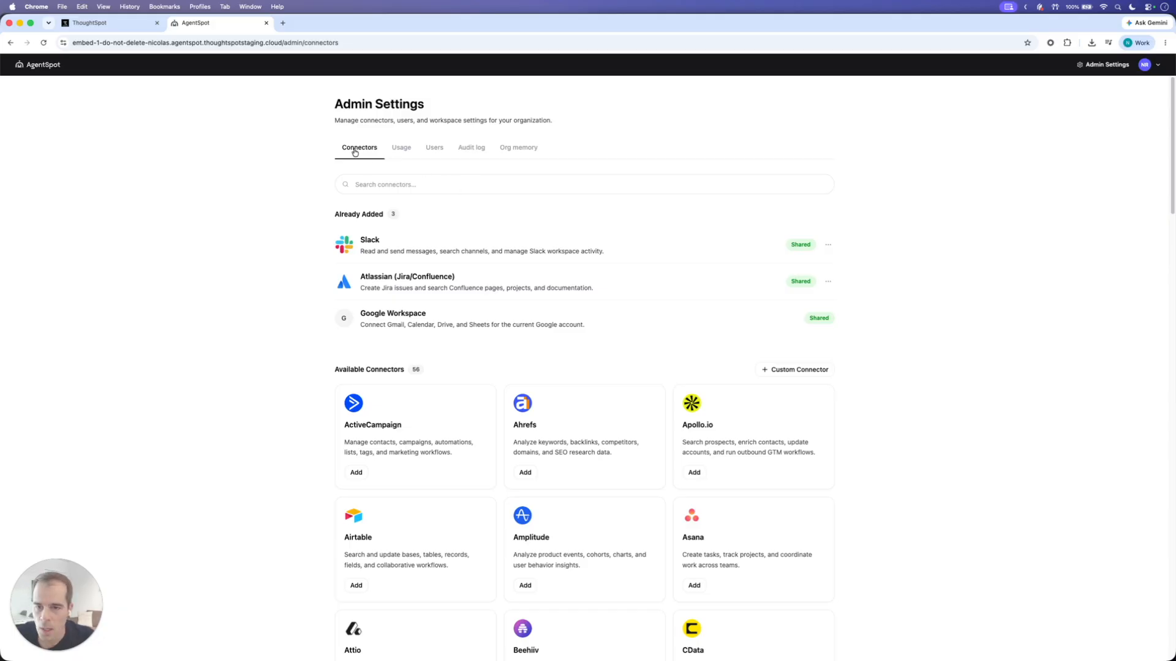
# Open the organization memory settings, then narrow the browser window and place Obsidian's Acme note alongside it.
pyautogui.click(504, 151)
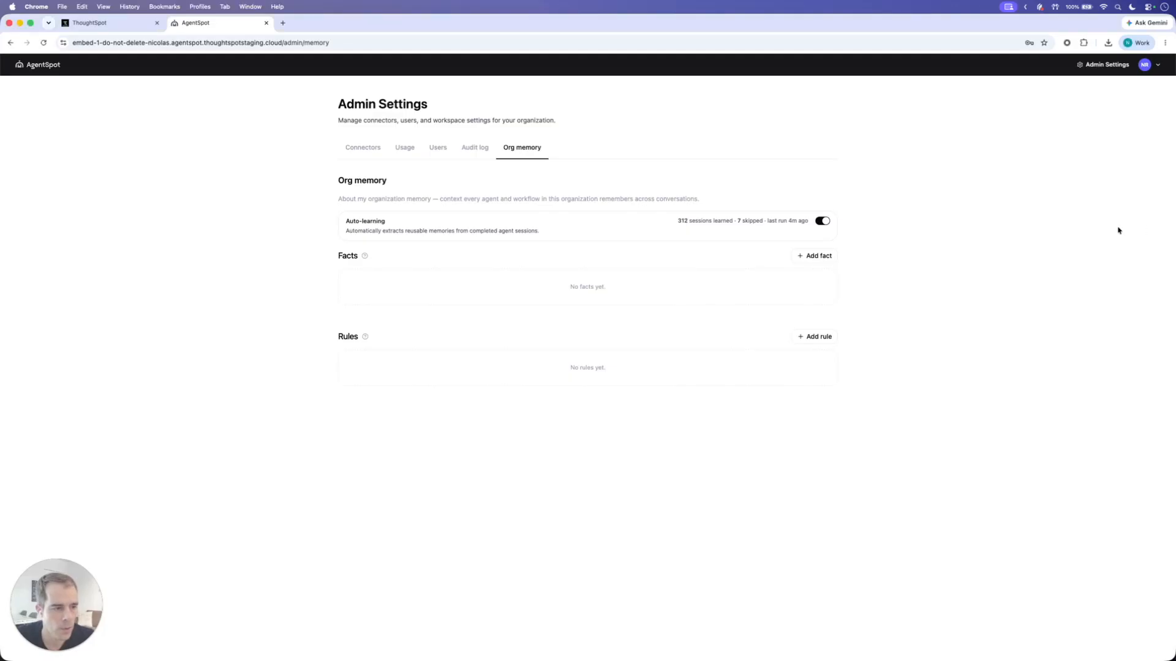
pyautogui.moveTo(1154, 224); pyautogui.dragTo(750, 234)
pyautogui.click(913, 184)
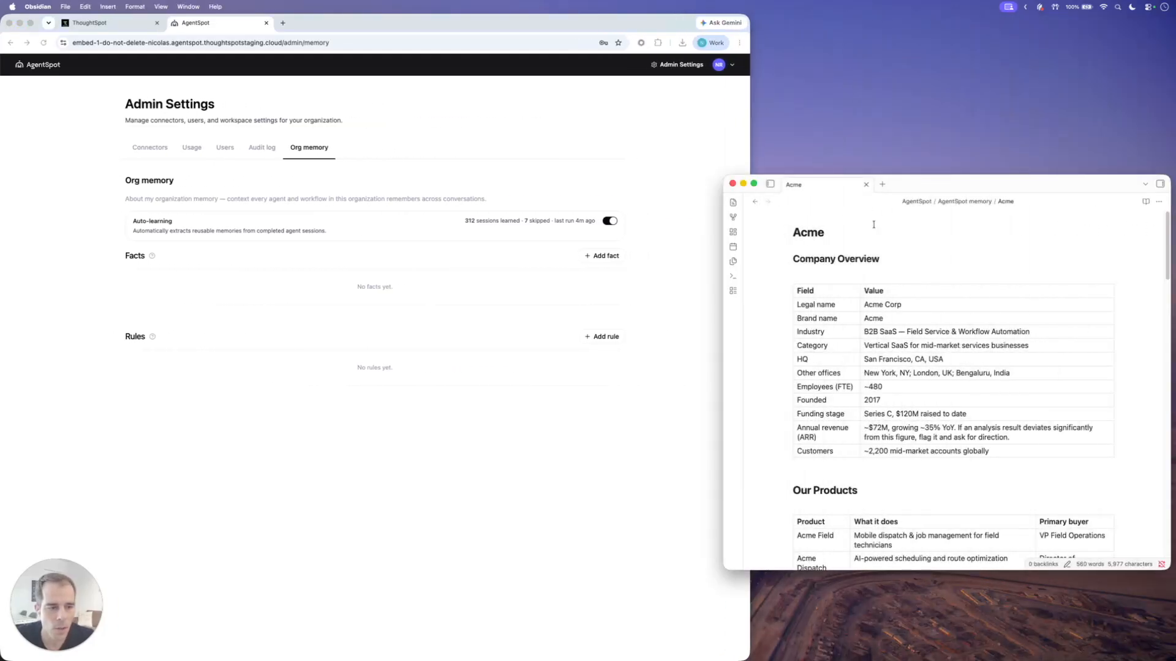
pyautogui.scroll(-1, 827, 252)
pyautogui.moveTo(927, 186); pyautogui.dragTo(869, 95)
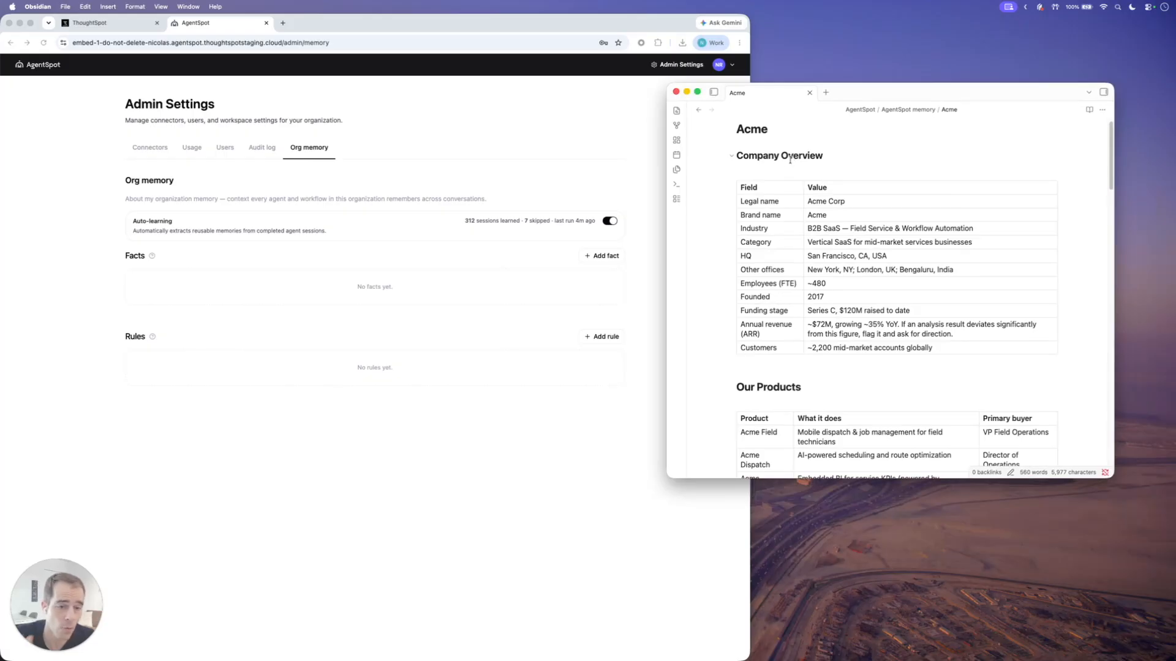
# Review the Company Overview table in the Acme note, including the annual revenue entry and its instruction for deviating results.
pyautogui.scroll(-1, 763, 184)
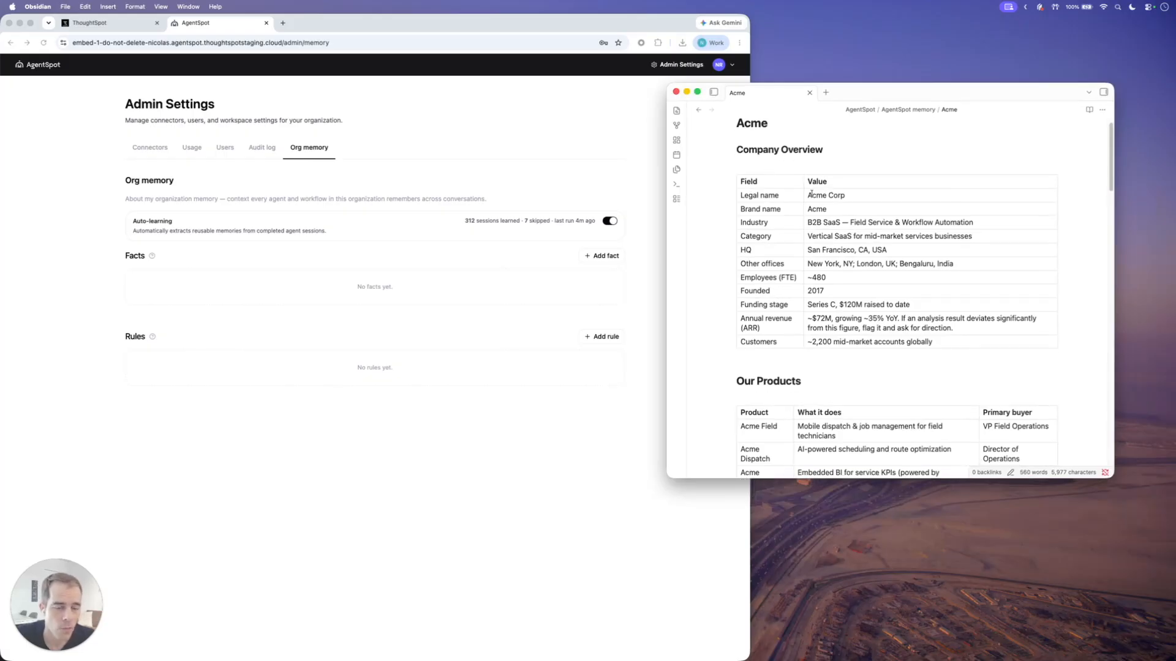
pyautogui.scroll(-1, 812, 195)
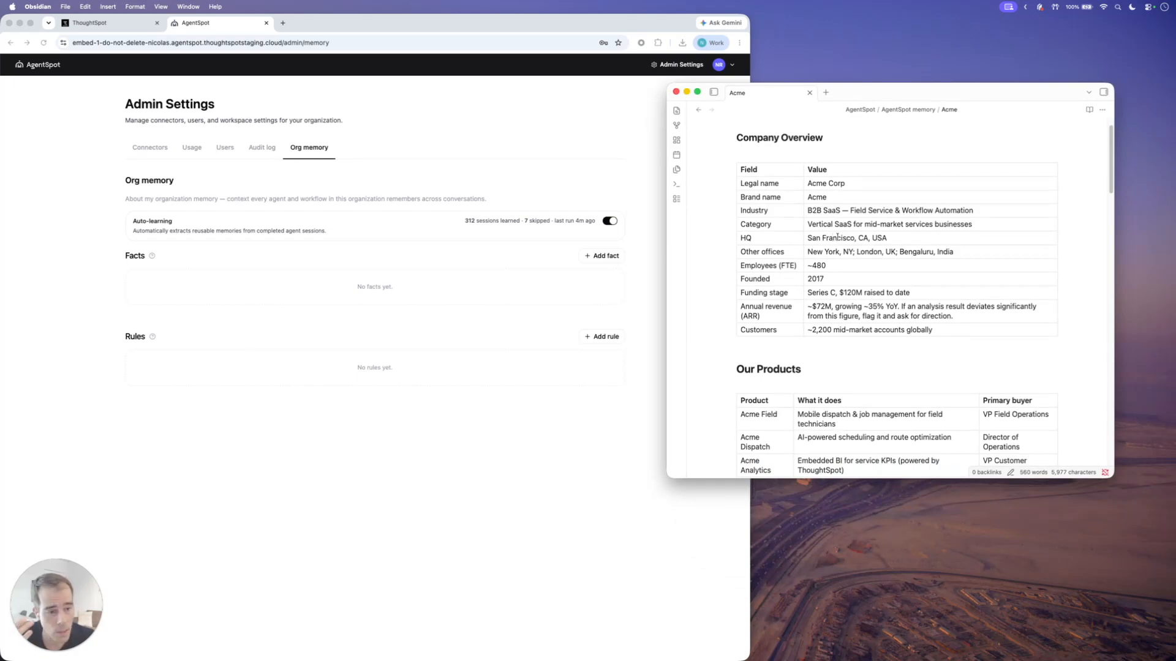
pyautogui.scroll(-2, 836, 247)
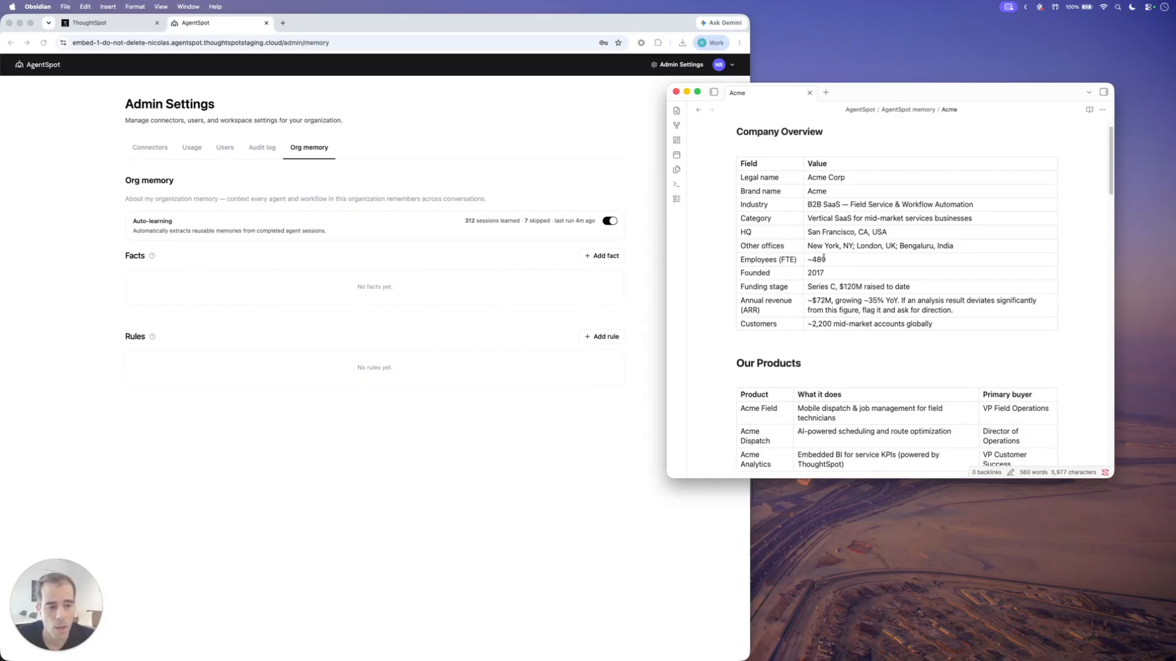
pyautogui.moveTo(807, 275); pyautogui.dragTo(889, 273)
pyautogui.click(865, 286)
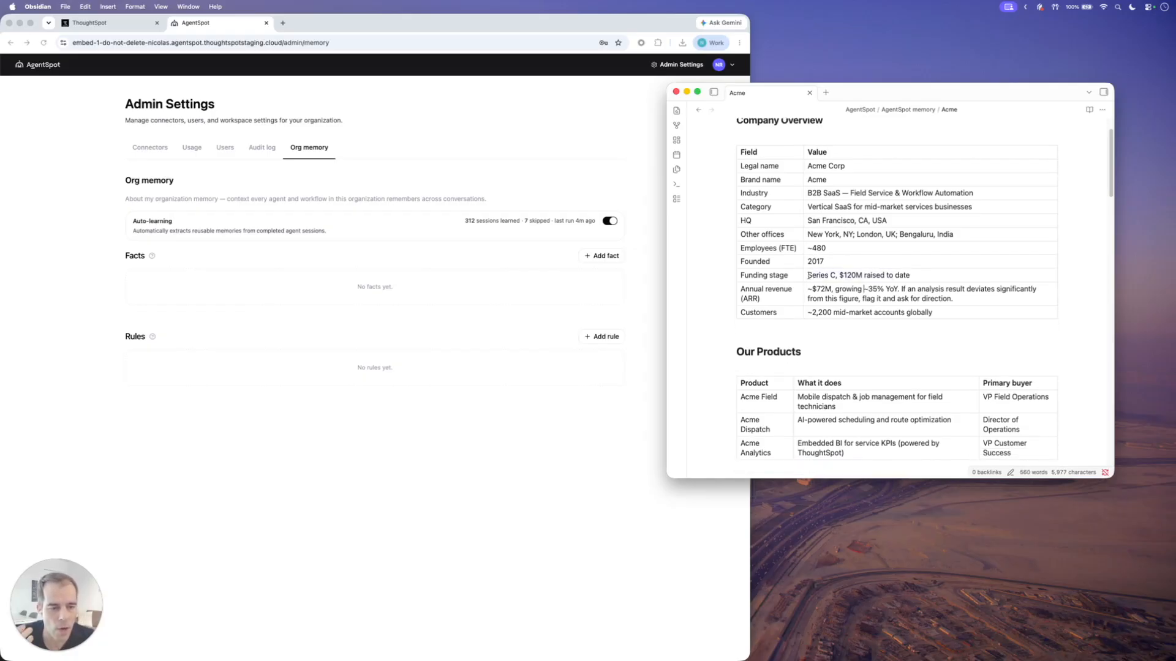
pyautogui.moveTo(806, 290); pyautogui.dragTo(834, 289)
pyautogui.click(834, 289)
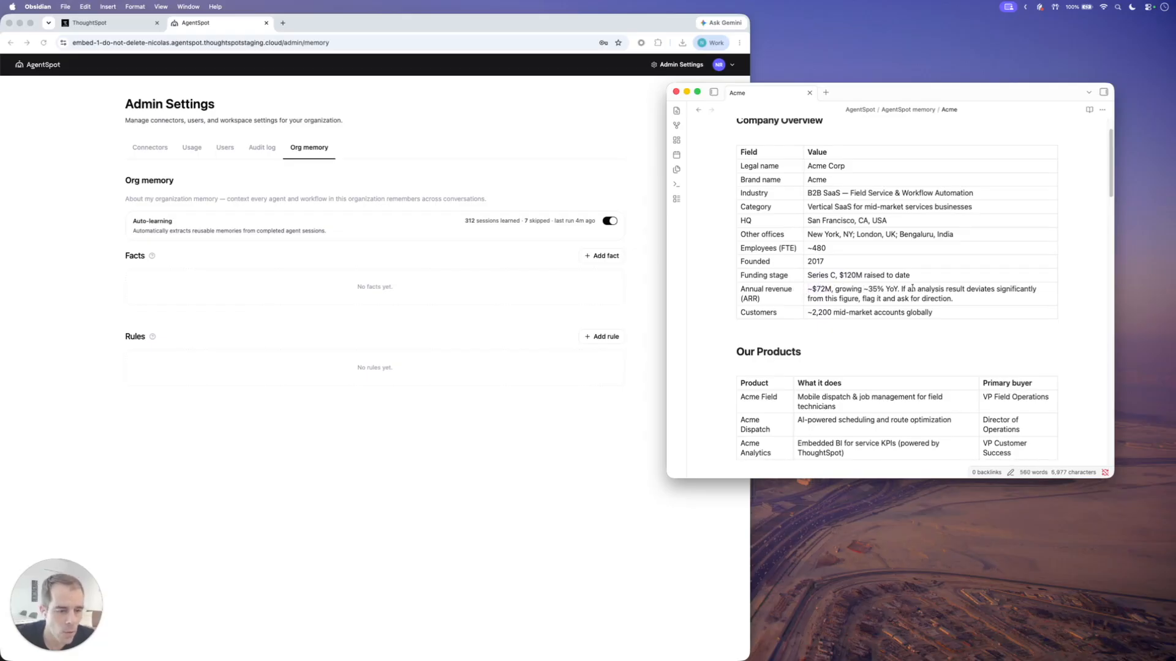
pyautogui.moveTo(900, 289); pyautogui.dragTo(952, 299)
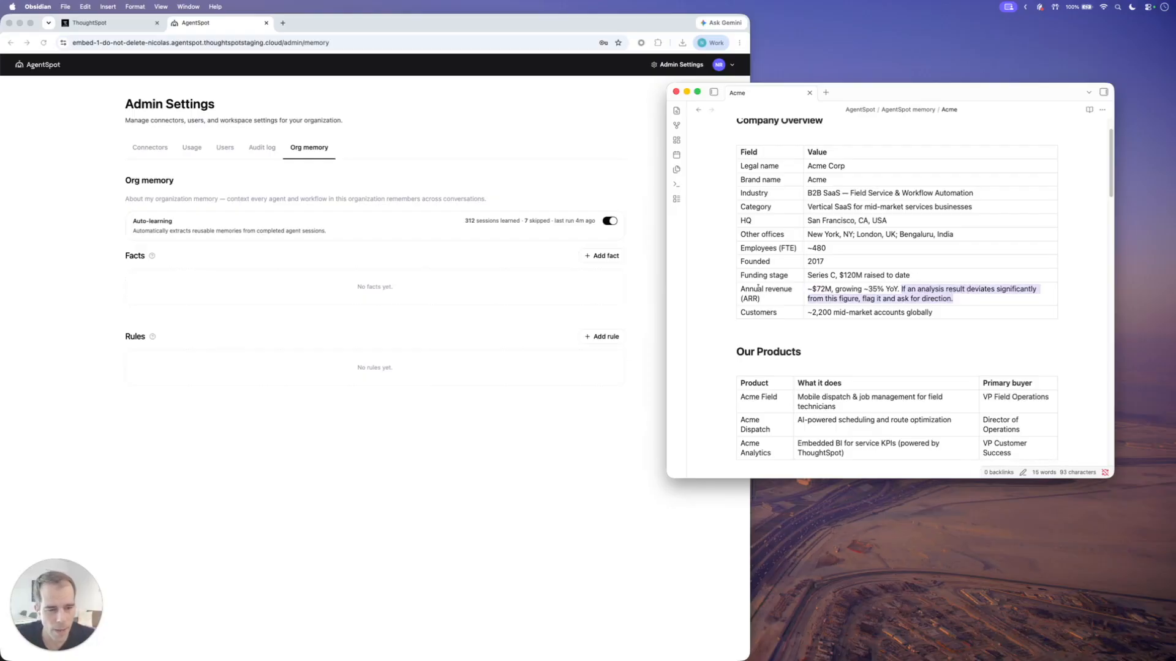
pyautogui.click(850, 300)
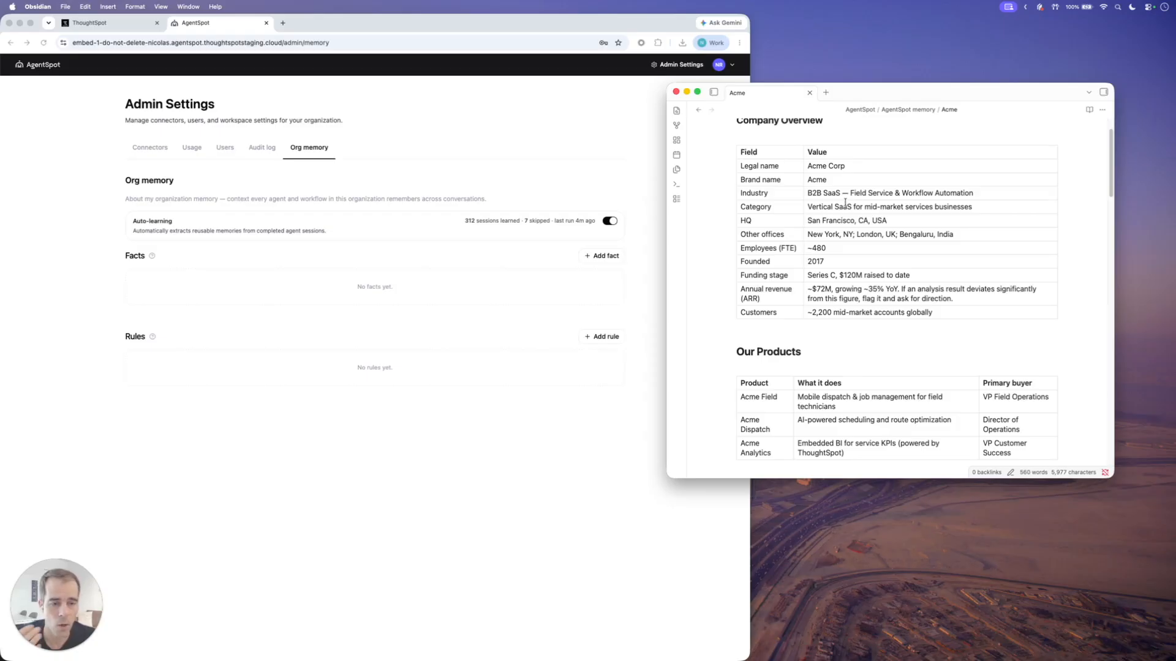
pyautogui.moveTo(746, 166); pyautogui.dragTo(759, 193)
pyautogui.click(759, 193)
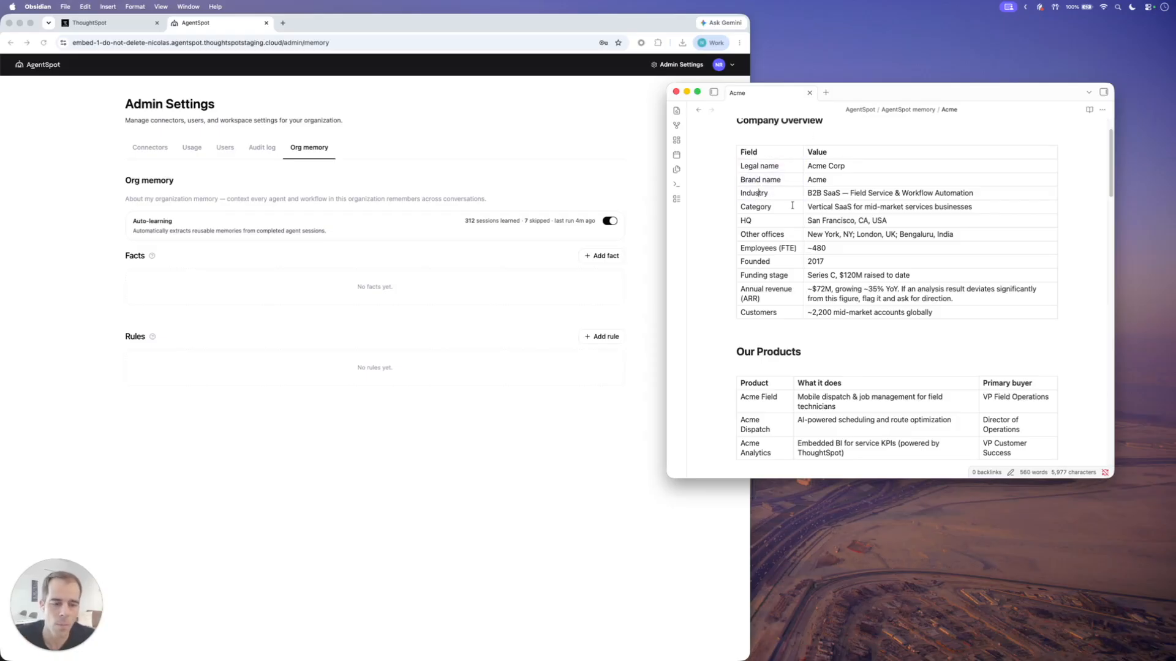
# Read through the note's products, Data & Analytics sources, Fiscal Year Definition and Key Metric Definitions sections.
pyautogui.scroll(-5, 824, 214)
pyautogui.scroll(-2, 808, 219)
pyautogui.scroll(-5, 778, 227)
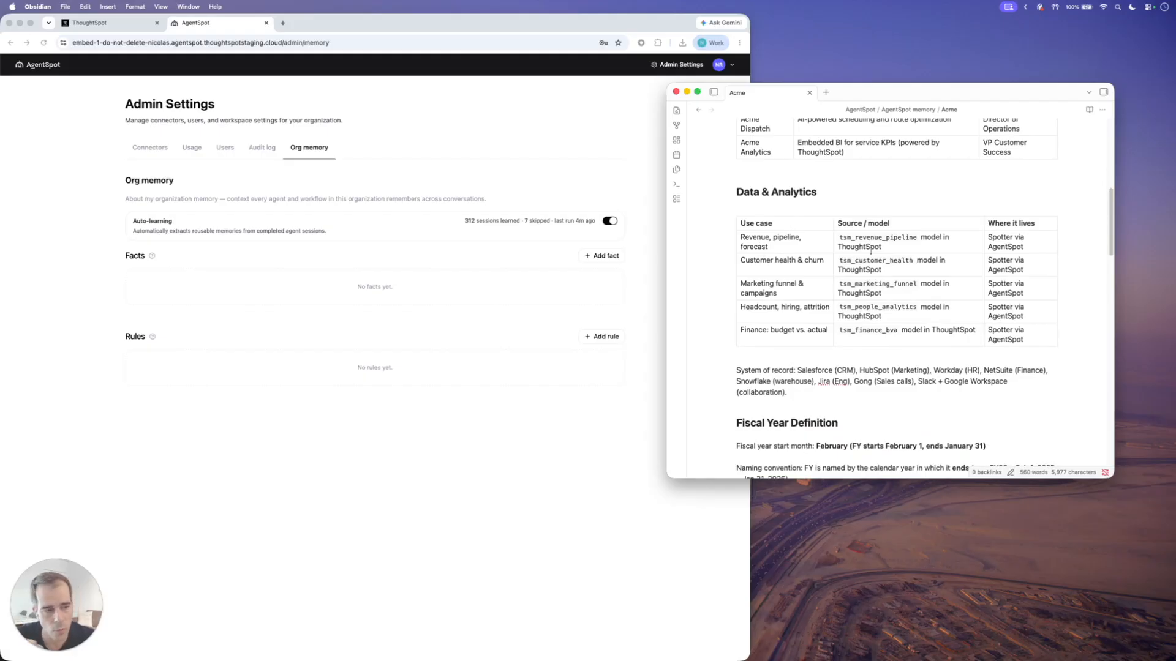
pyautogui.scroll(-1, 871, 248)
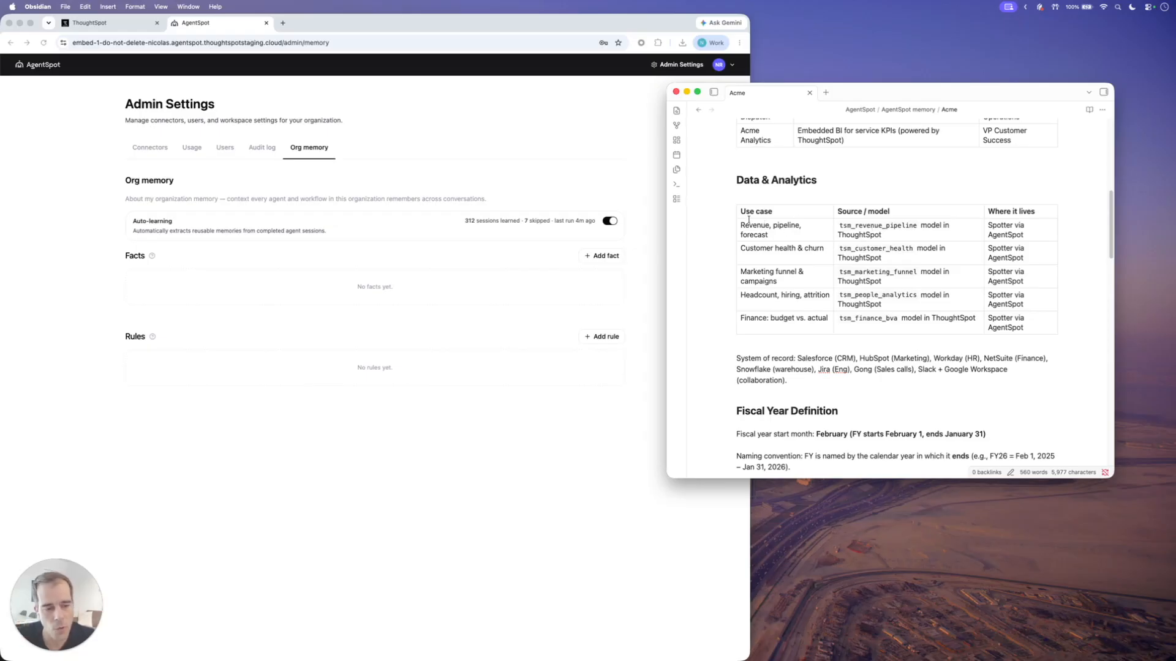
pyautogui.scroll(-8, 753, 245)
pyautogui.scroll(-4, 759, 263)
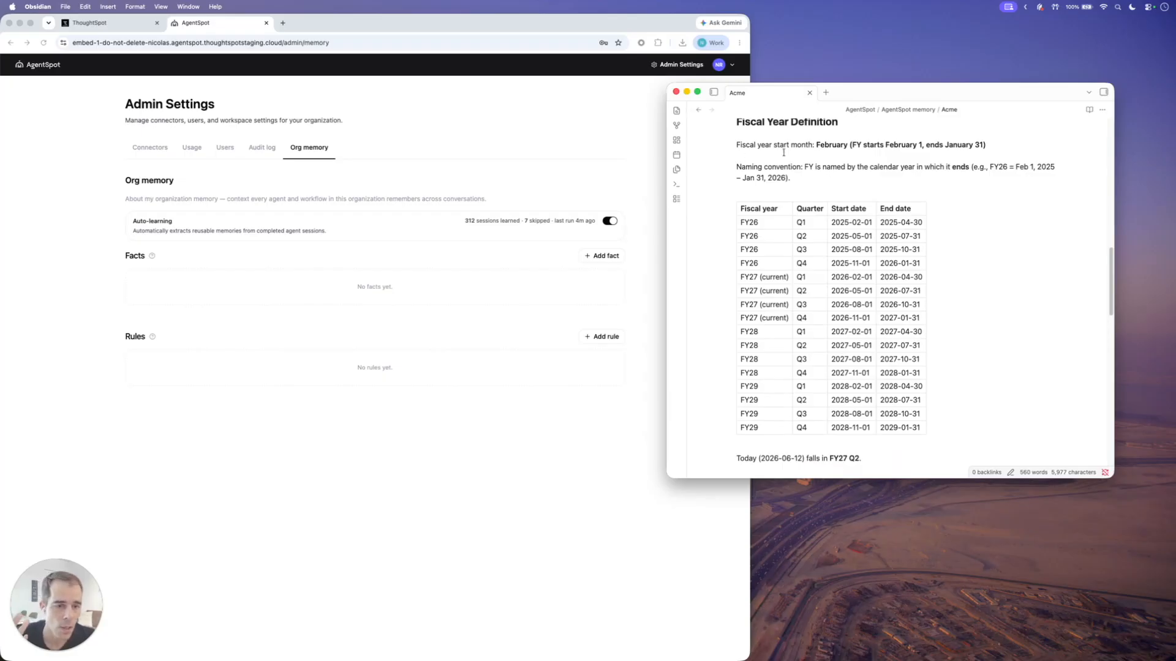
pyautogui.scroll(-1, 815, 169)
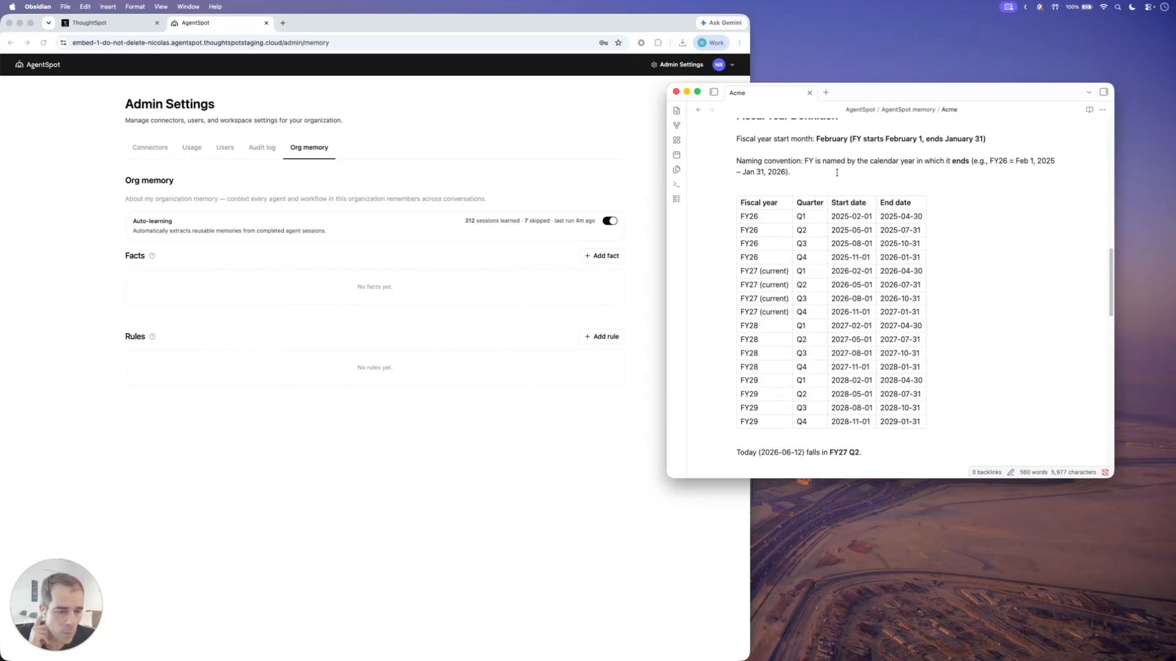
pyautogui.scroll(-10, 836, 172)
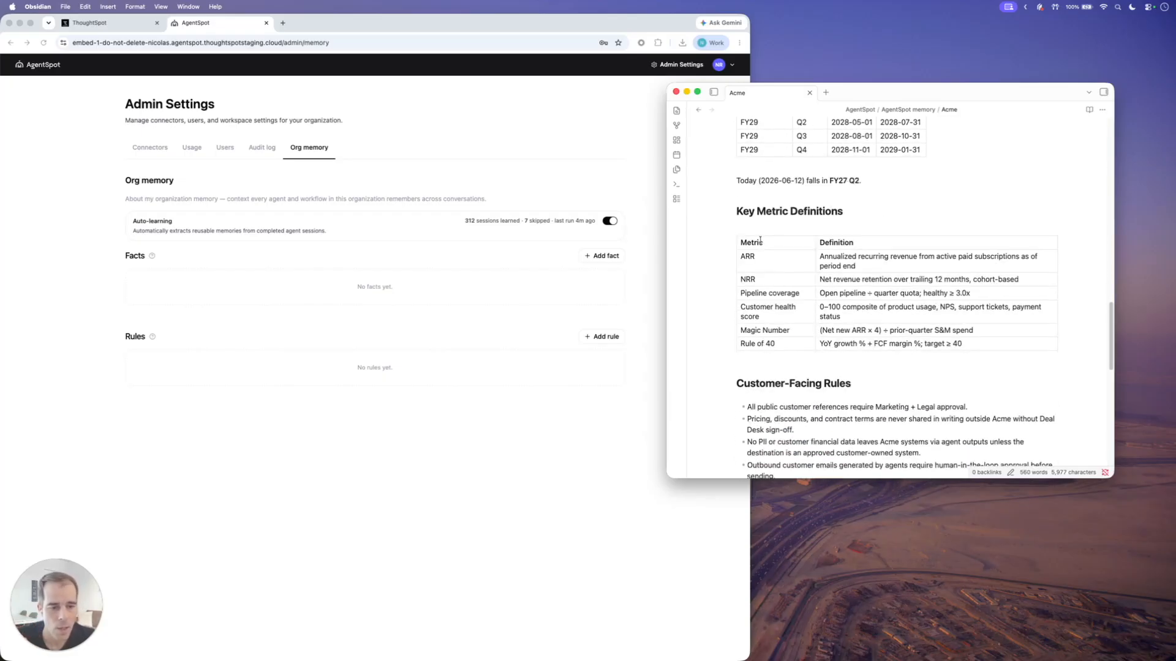
pyautogui.scroll(-2, 753, 259)
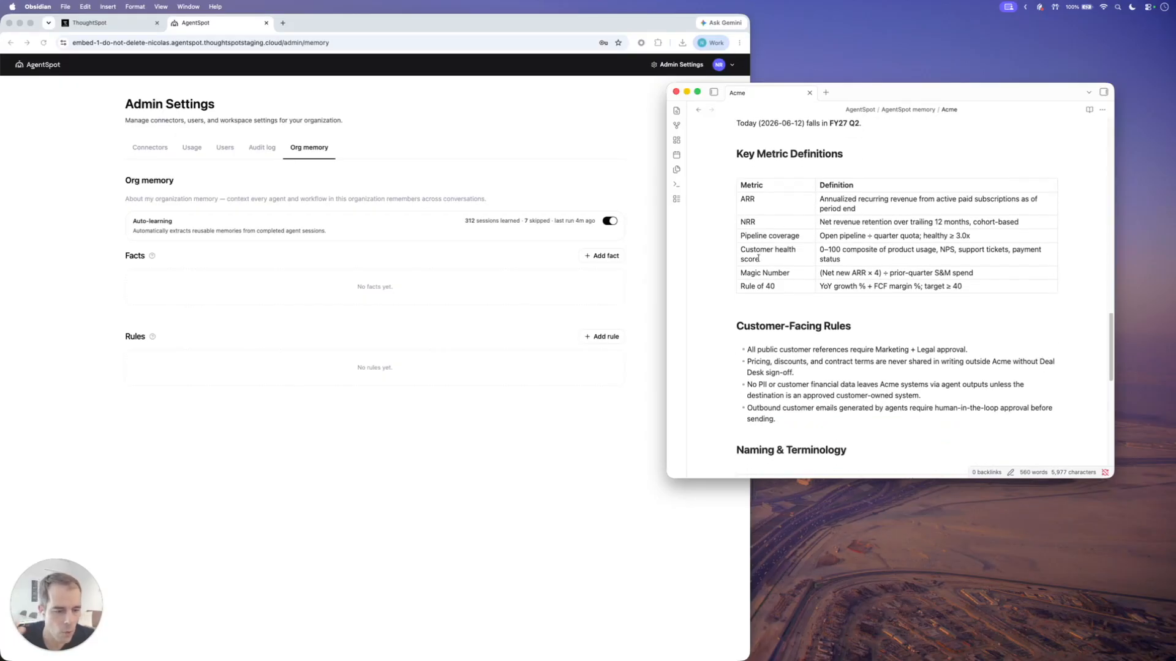
# Examine the Customer-Facing Rules, especially the outbound email approval rule, plus the Naming & Terminology and Key Acronyms sections.
pyautogui.scroll(-5, 758, 258)
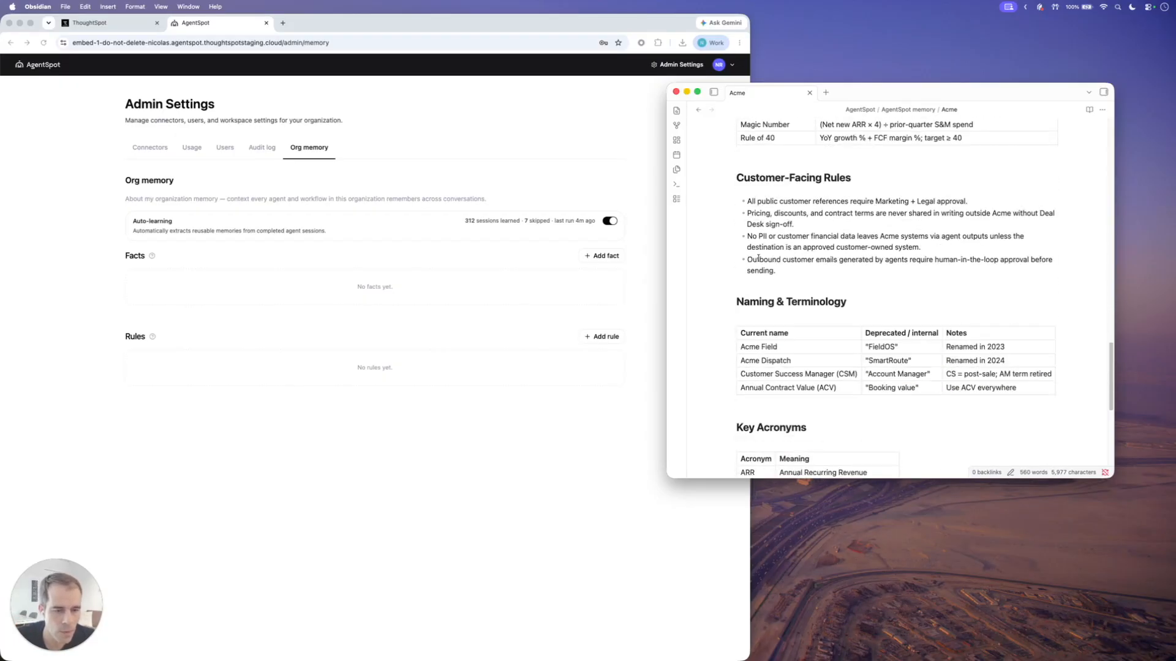
pyautogui.moveTo(766, 201); pyautogui.dragTo(841, 201)
pyautogui.click(841, 202)
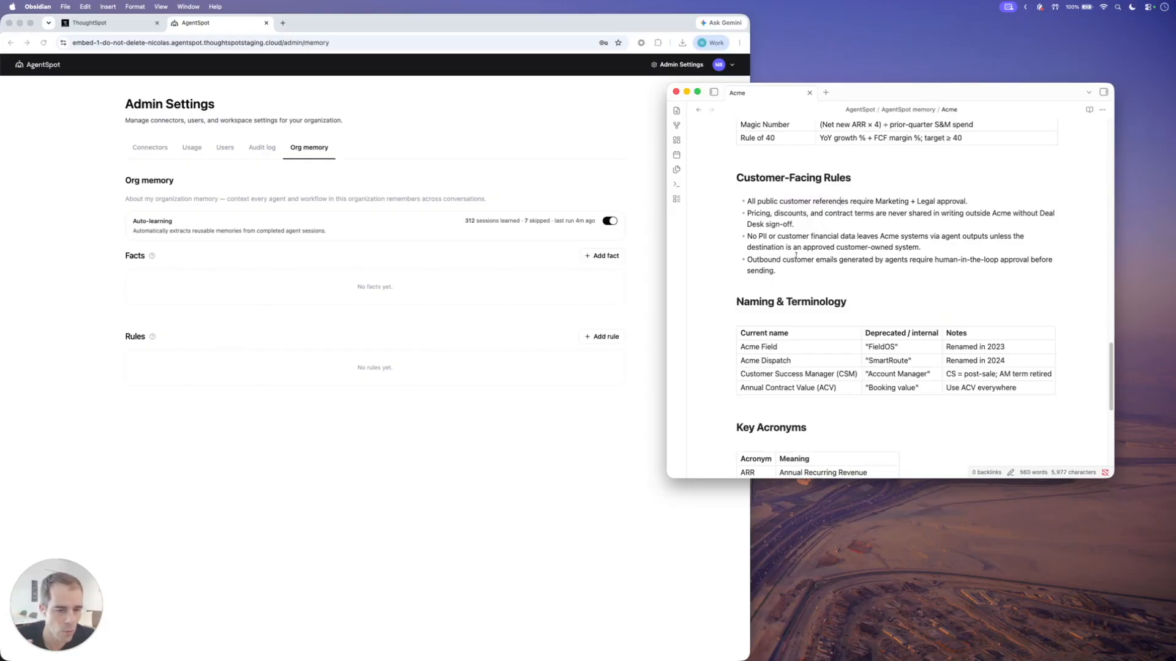
pyautogui.tripleClick(759, 261)
pyautogui.click(832, 258)
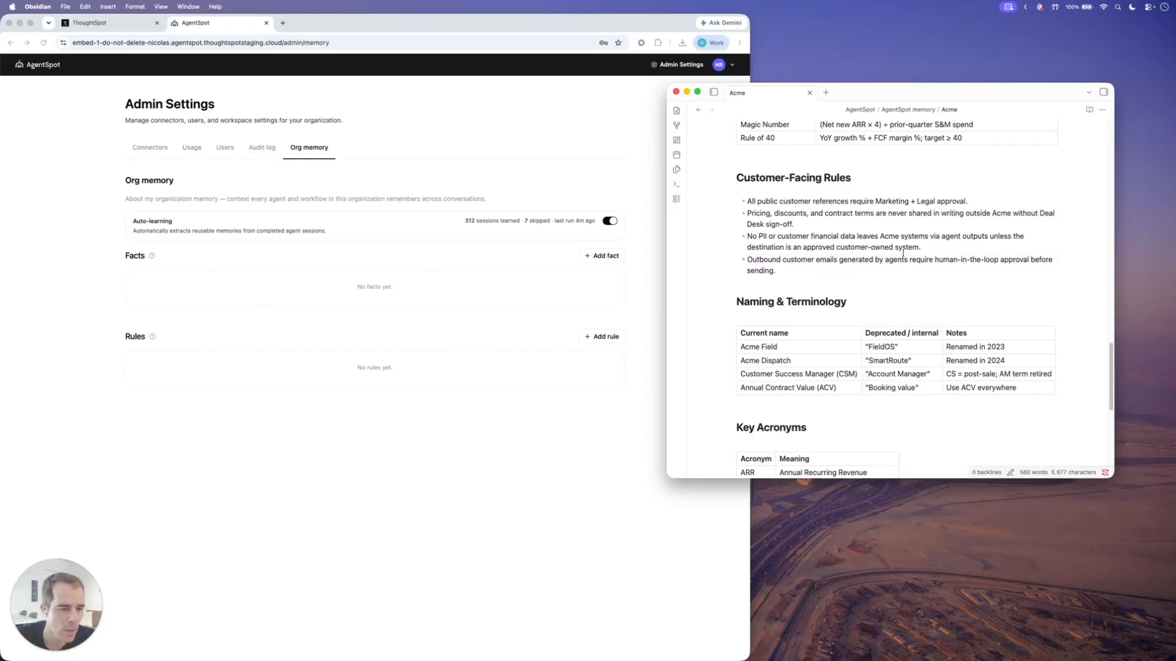
pyautogui.moveTo(935, 260); pyautogui.dragTo(999, 260)
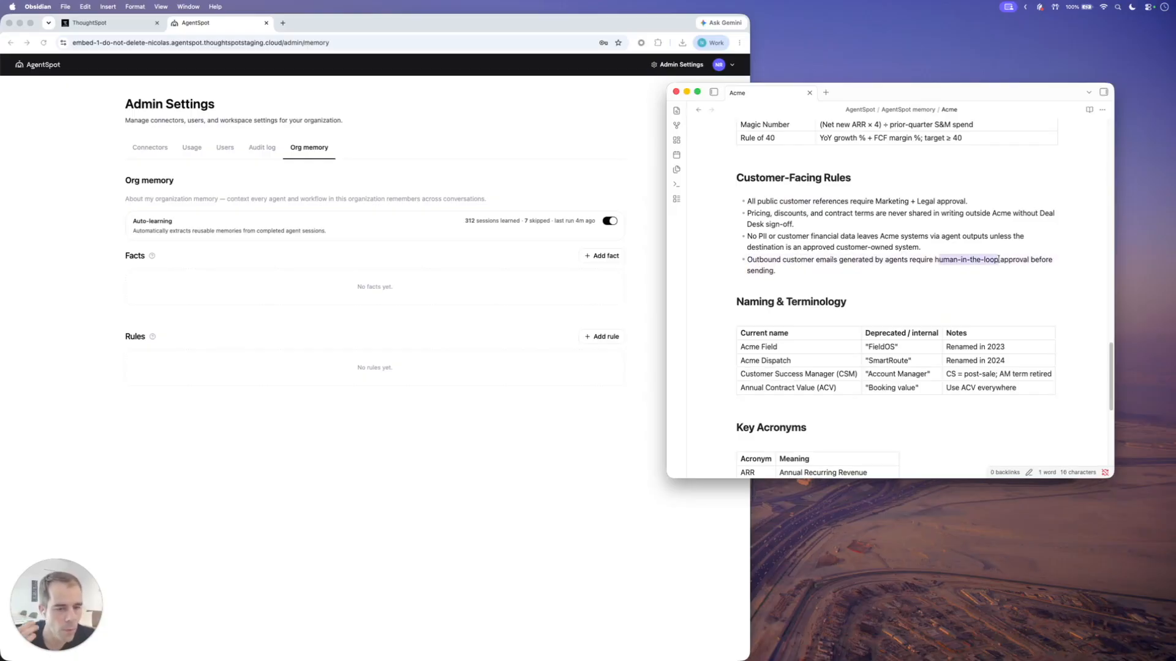
pyautogui.scroll(-1, 931, 252)
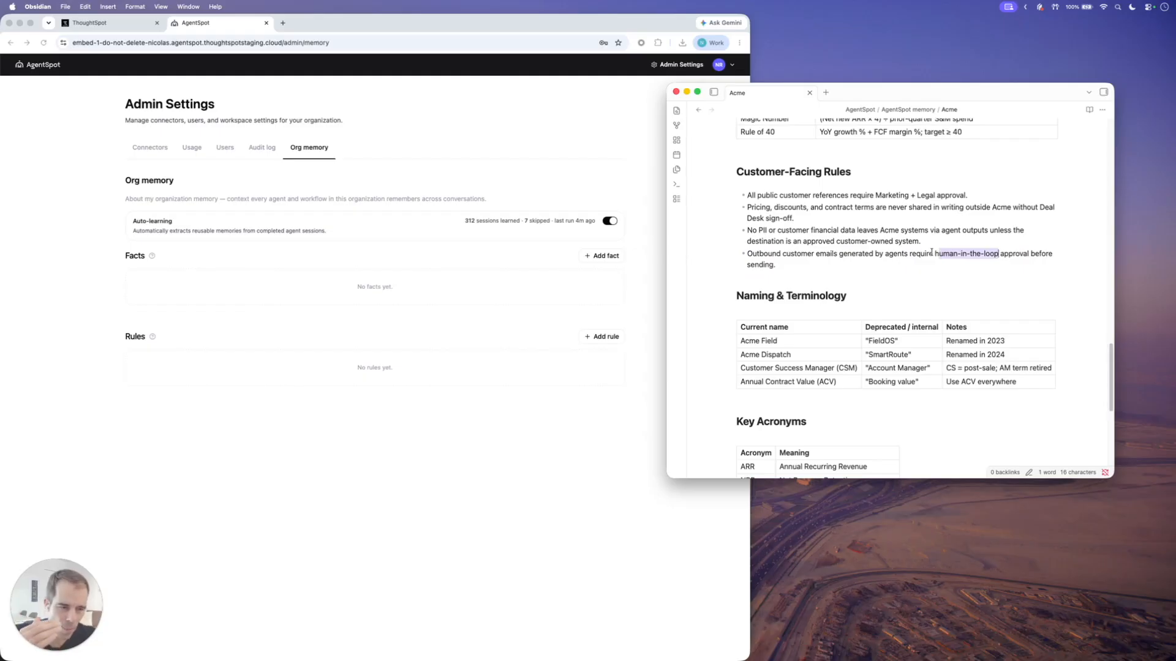
pyautogui.scroll(-5, 932, 252)
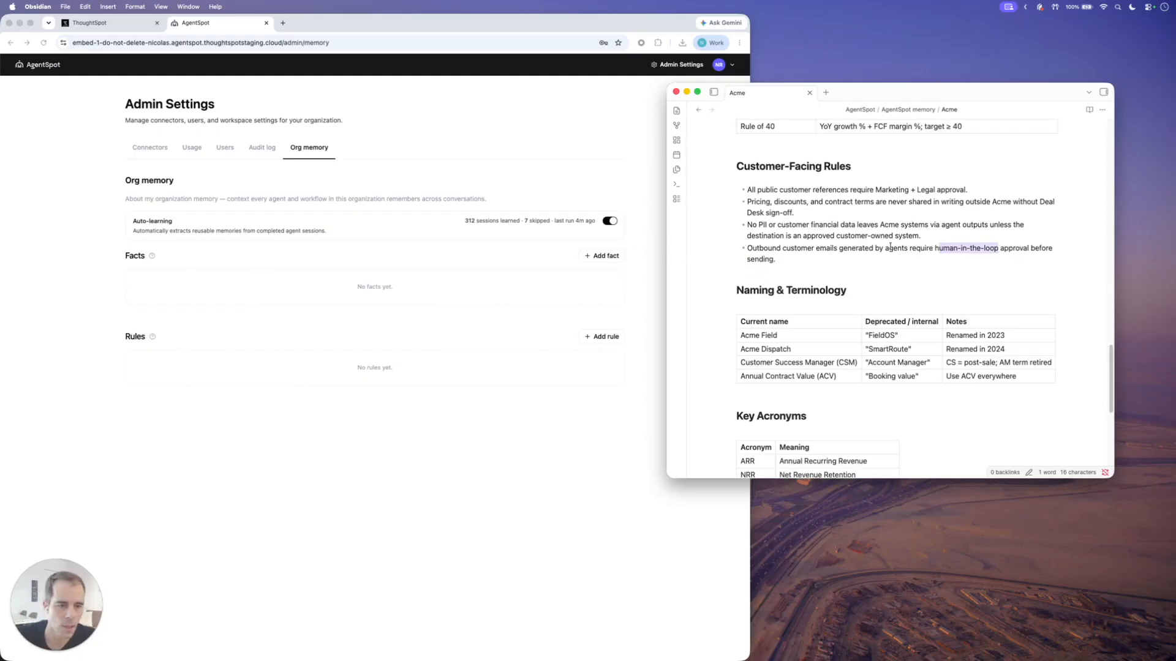
pyautogui.scroll(-2, 890, 246)
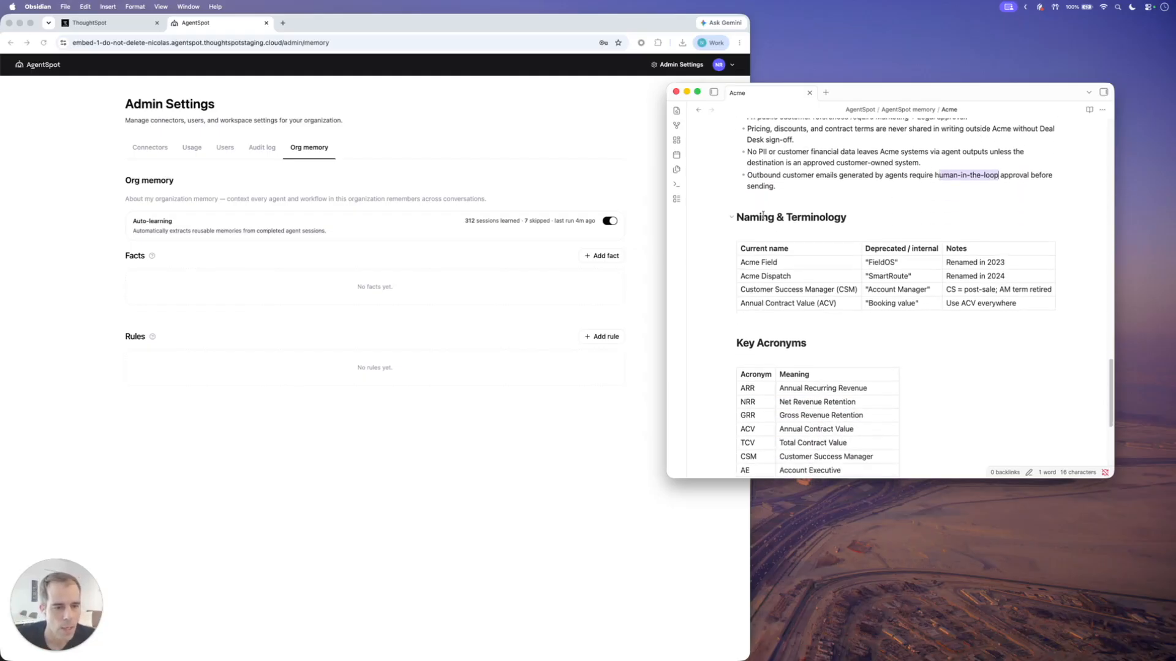
pyautogui.scroll(-10, 802, 253)
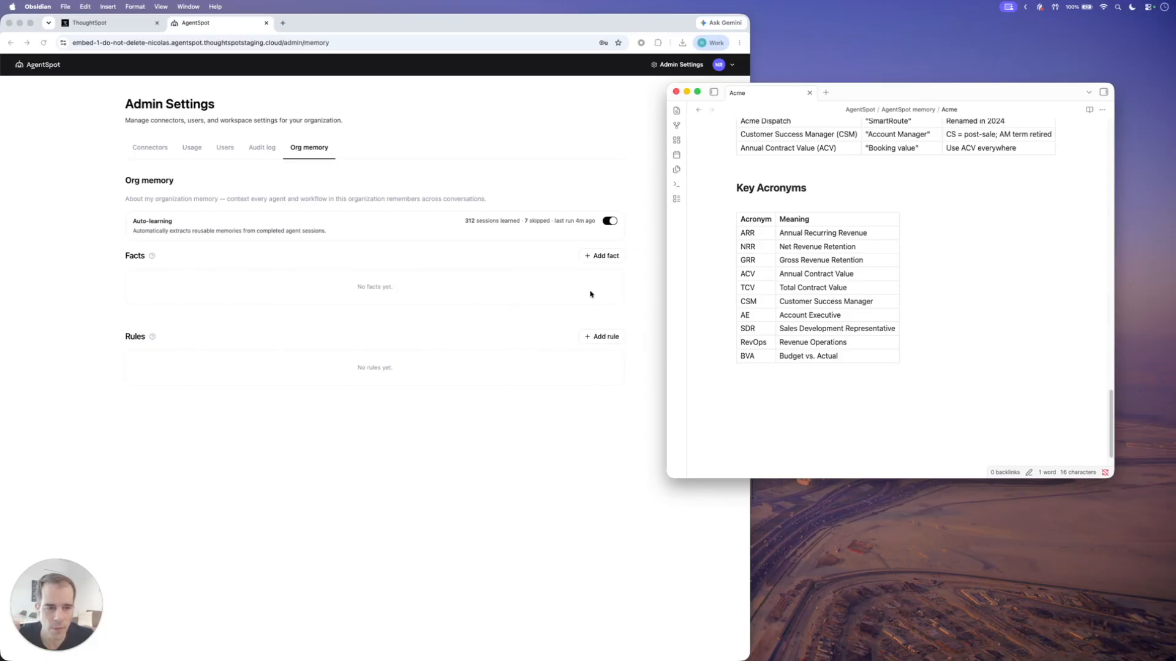
# Copy the "## Key Acronyms" heading from the Acme note and paste it into a new organization fact in AgentSpot.
pyautogui.scroll(3, 716, 286)
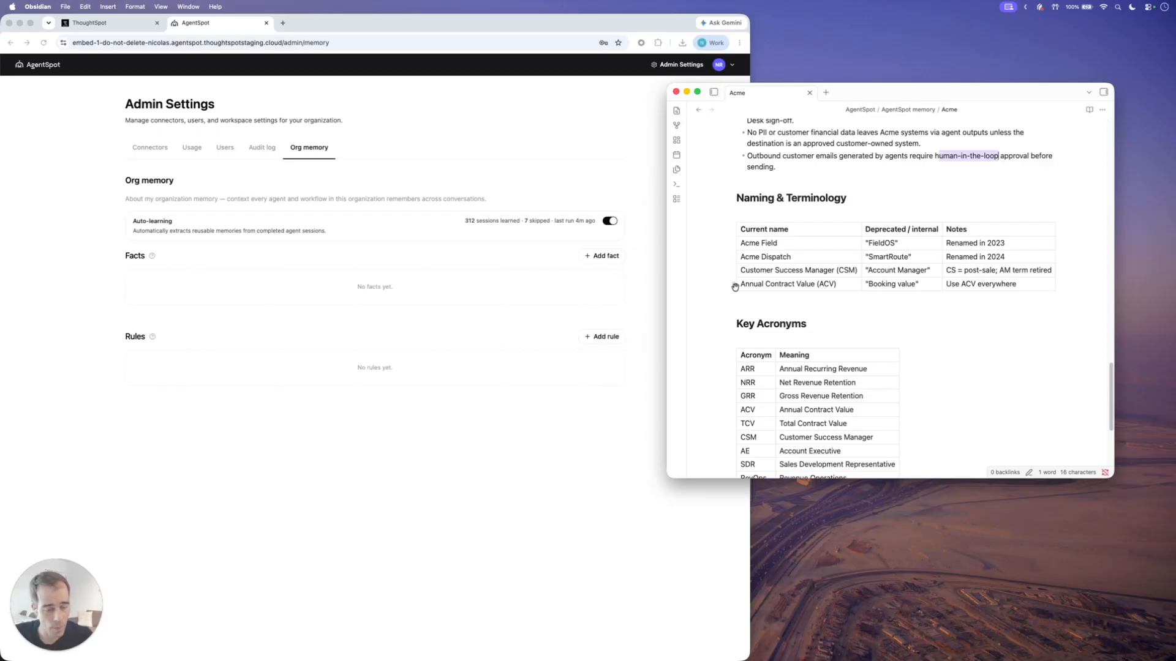
pyautogui.scroll(10, 848, 306)
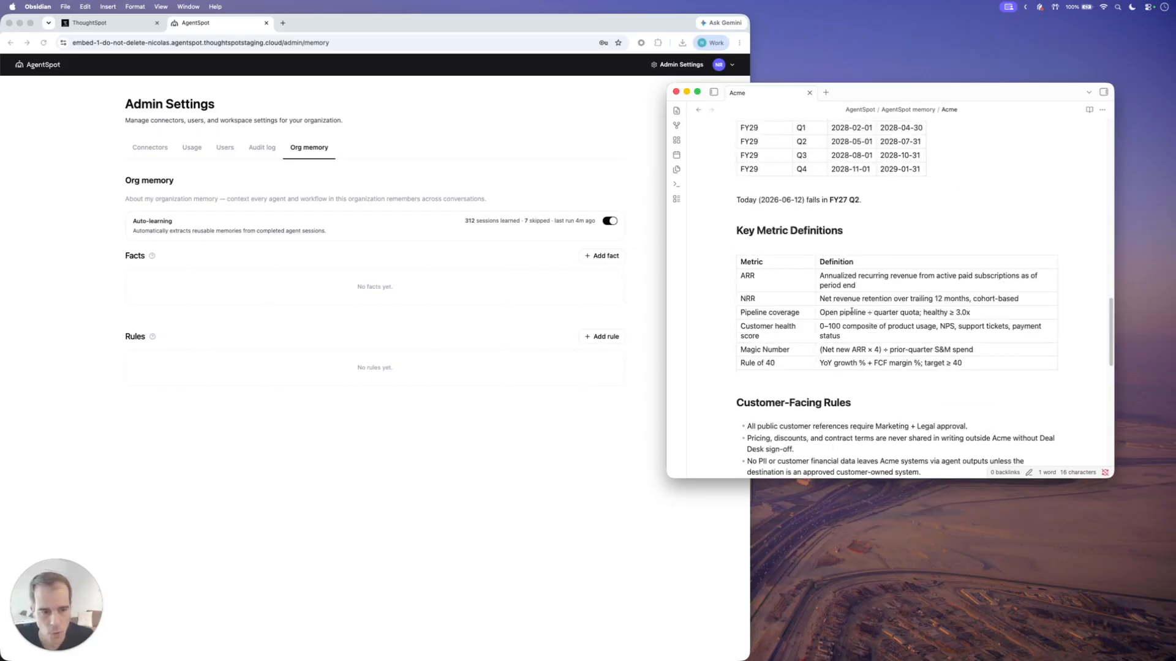
pyautogui.scroll(2, 848, 285)
pyautogui.scroll(-10, 848, 285)
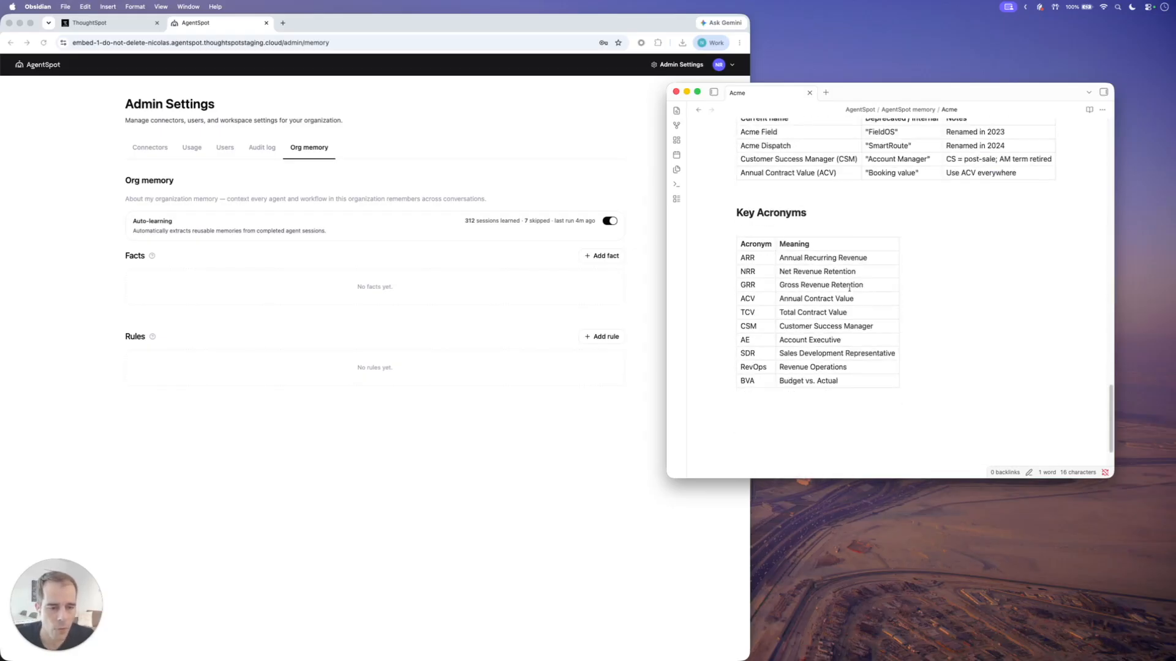
pyautogui.click(738, 213)
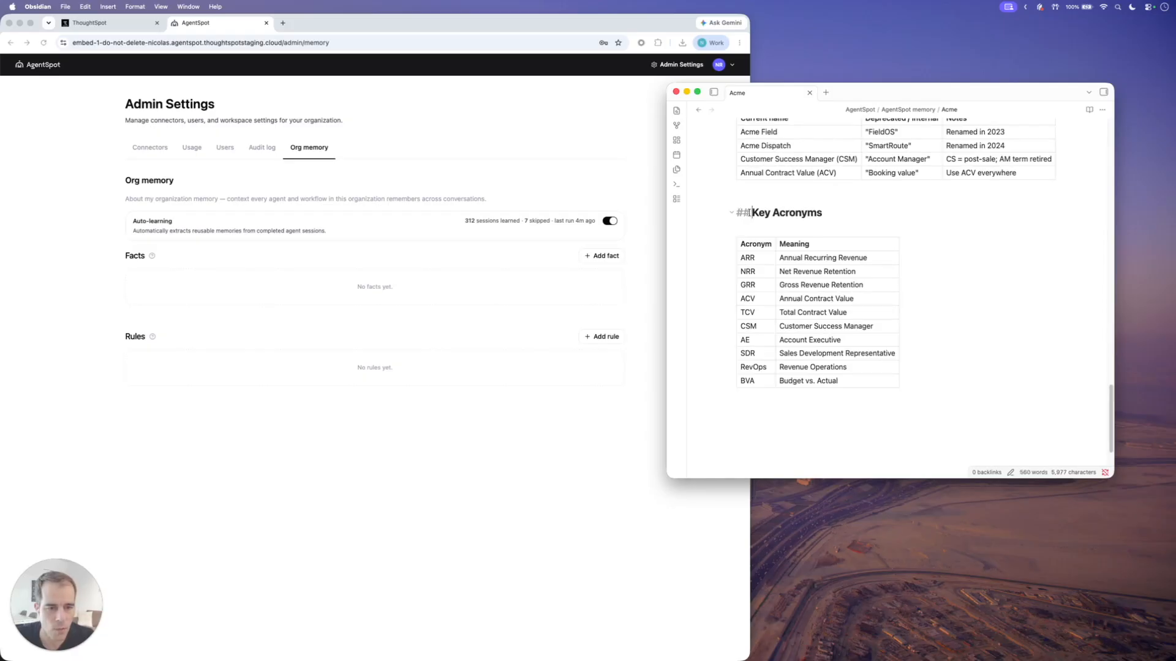
pyautogui.moveTo(737, 213); pyautogui.dragTo(836, 298)
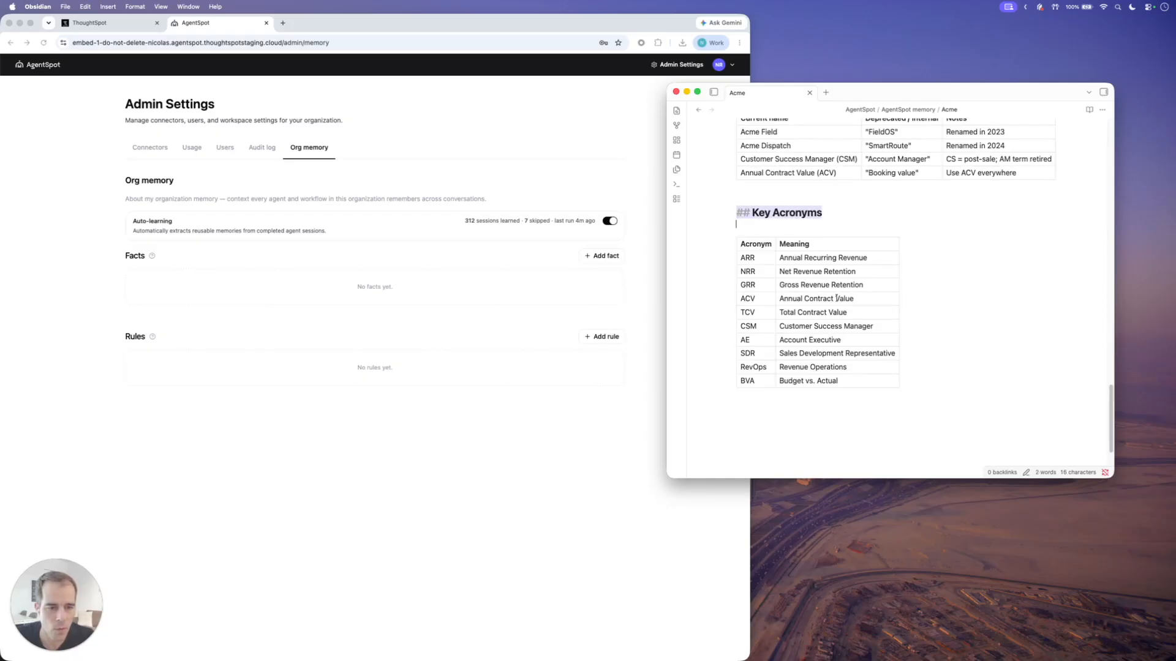
pyautogui.keyDown('shift'); pyautogui.click(884, 370); pyautogui.keyUp('shift')
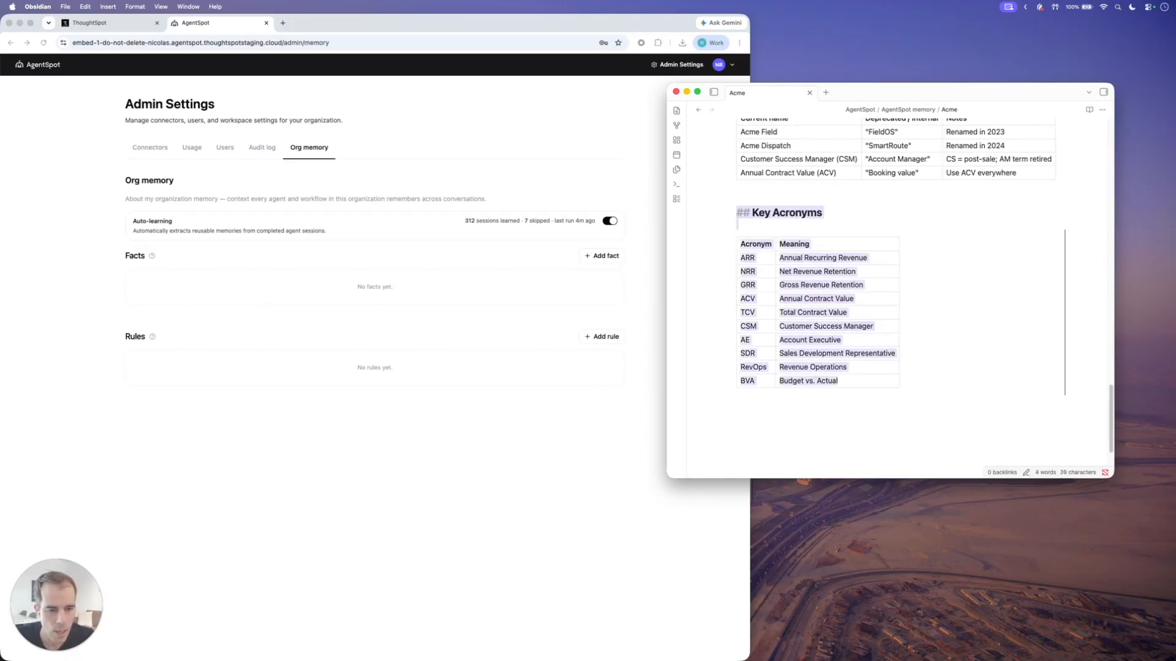
pyautogui.keyDown('shift'); pyautogui.click(750, 224); pyautogui.keyUp('shift')
pyautogui.press('super+c')
pyautogui.click(554, 242)
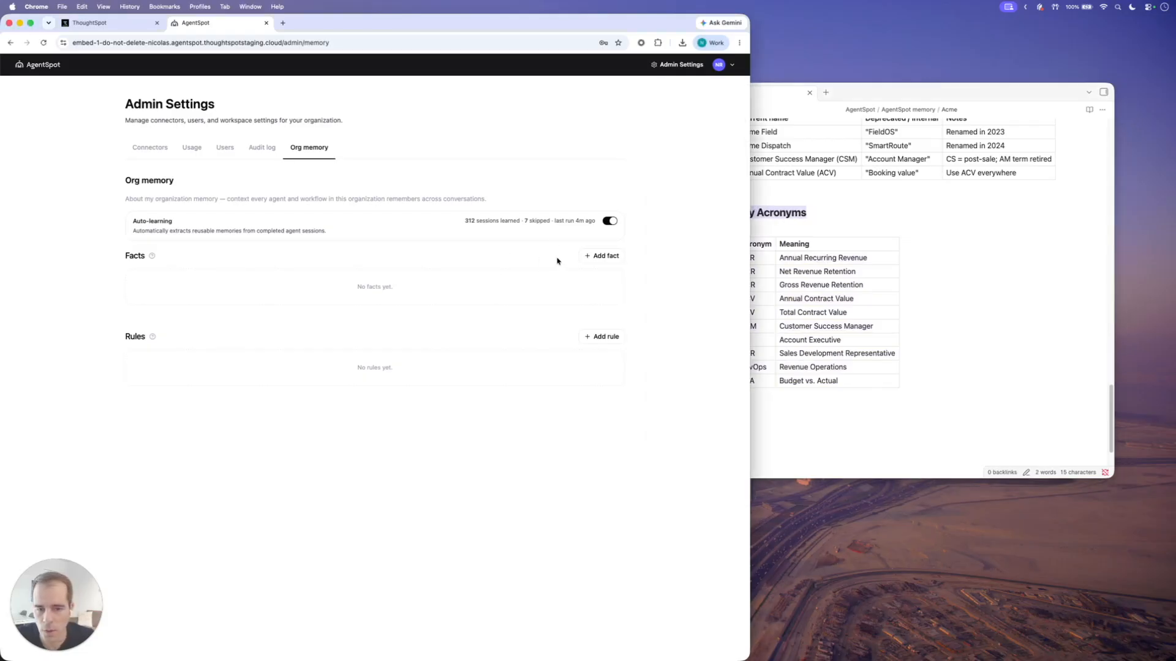
pyautogui.click(601, 256)
pyautogui.press('super+v')
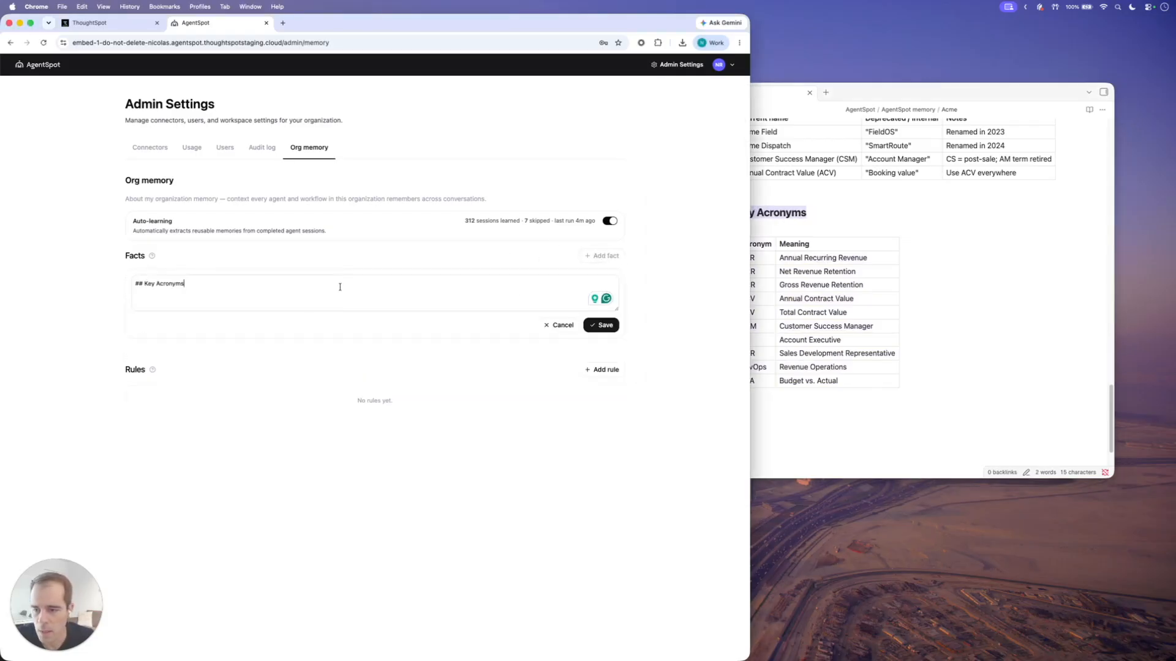
# Copy the acronym and meaning table from the note into the fact below its heading, separated by a blank line.
pyautogui.click(820, 271)
pyautogui.moveTo(743, 244); pyautogui.dragTo(841, 381)
pyautogui.click(265, 297)
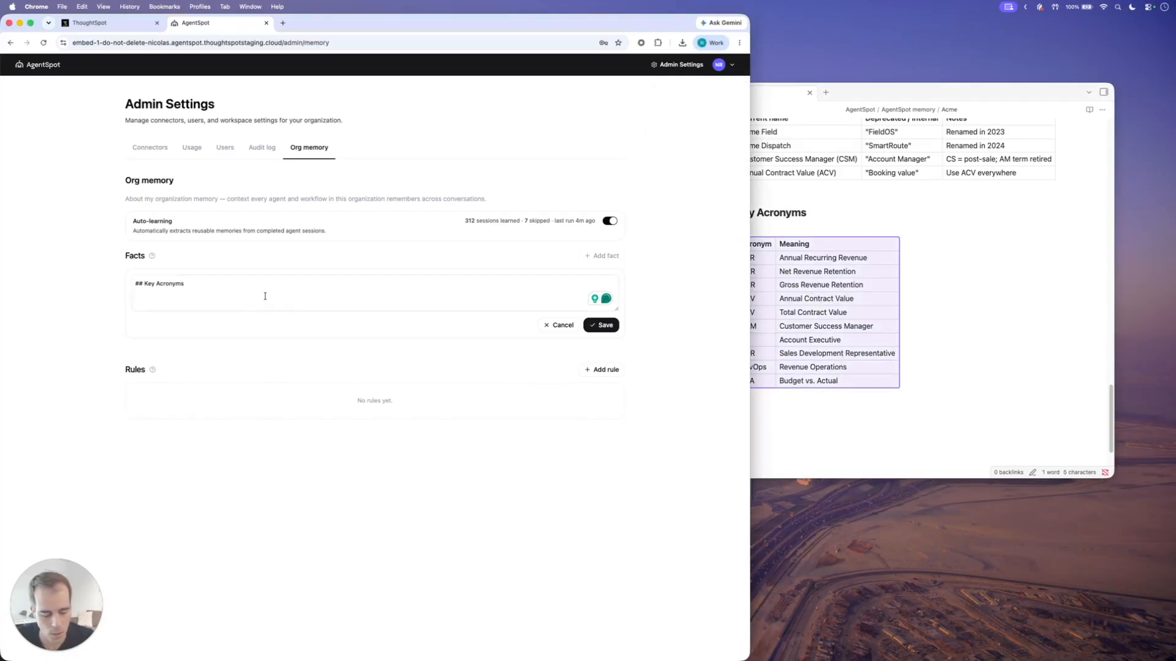
pyautogui.press('super+v')
pyautogui.scroll(3, 245, 294)
pyautogui.click(202, 286)
pyautogui.press('Return')
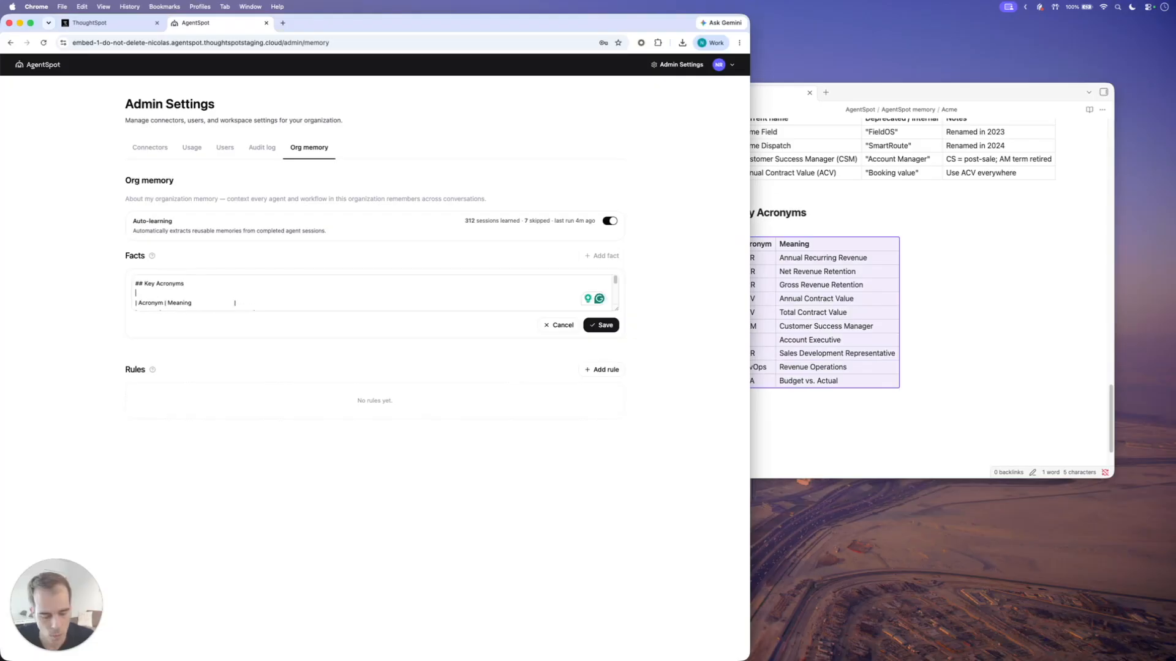
# Save the Key Acronyms fact and paste the Acme note's Naming & Terminology heading into a new organization fact.
pyautogui.click(601, 325)
pyautogui.scroll(2, 900, 276)
pyautogui.click(758, 267)
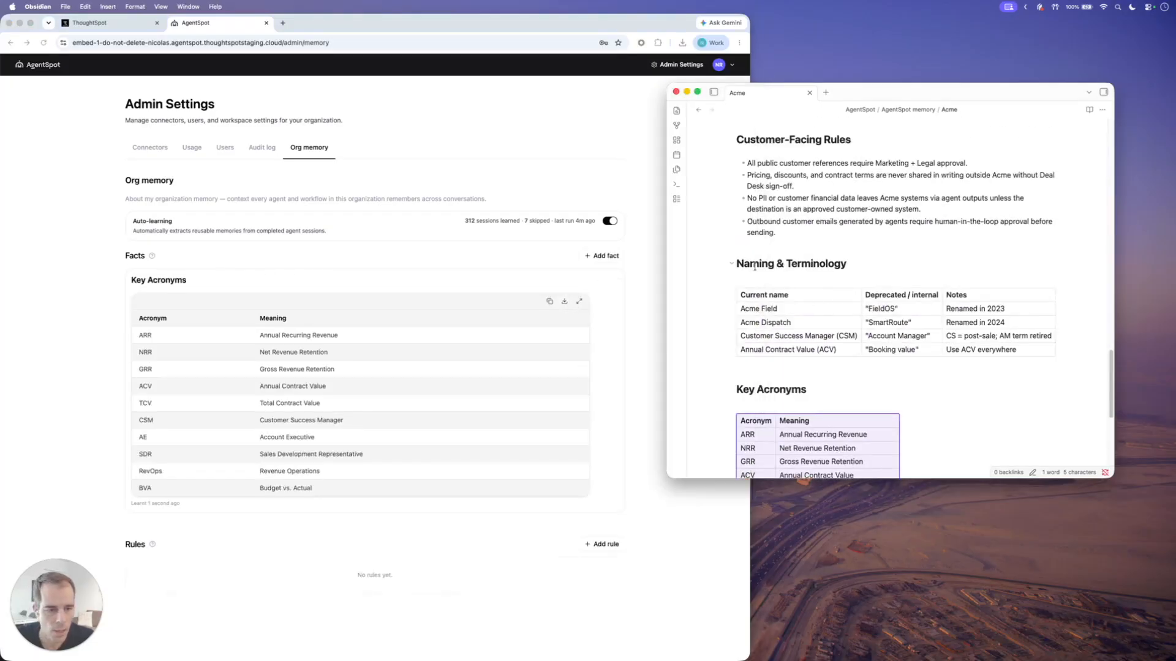
pyautogui.click(741, 263)
pyautogui.moveTo(750, 263); pyautogui.dragTo(863, 263)
pyautogui.press('super+c')
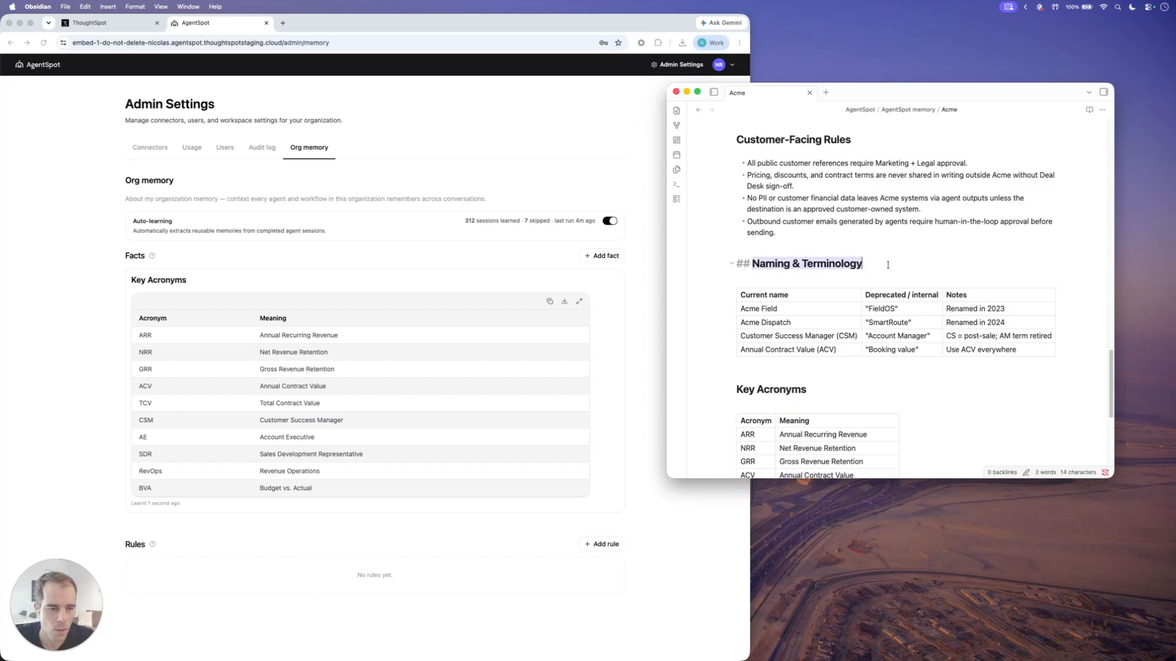
pyautogui.click(562, 256)
pyautogui.click(608, 256)
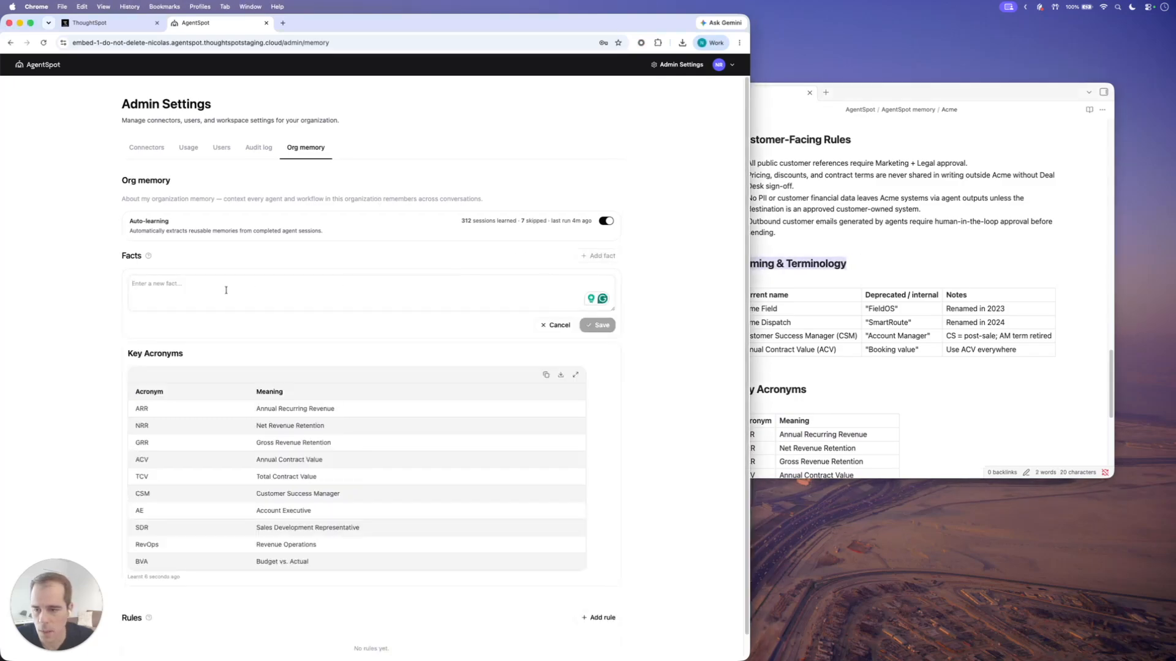
pyautogui.press('super+v')
# Replace the new fact's content with the Naming & Terminology section from the note, including its table of current and deprecated names.
pyautogui.click(771, 273)
pyautogui.tripleClick(745, 264)
pyautogui.press('super+c')
pyautogui.press('super+Tab')
pyautogui.press('super+a')
pyautogui.press('super+v')
pyautogui.press('super+Tab')
# Copy the Customer-Facing Rules heading and its four bullets from the note and save them as a new organization rule.
pyautogui.click(747, 279)
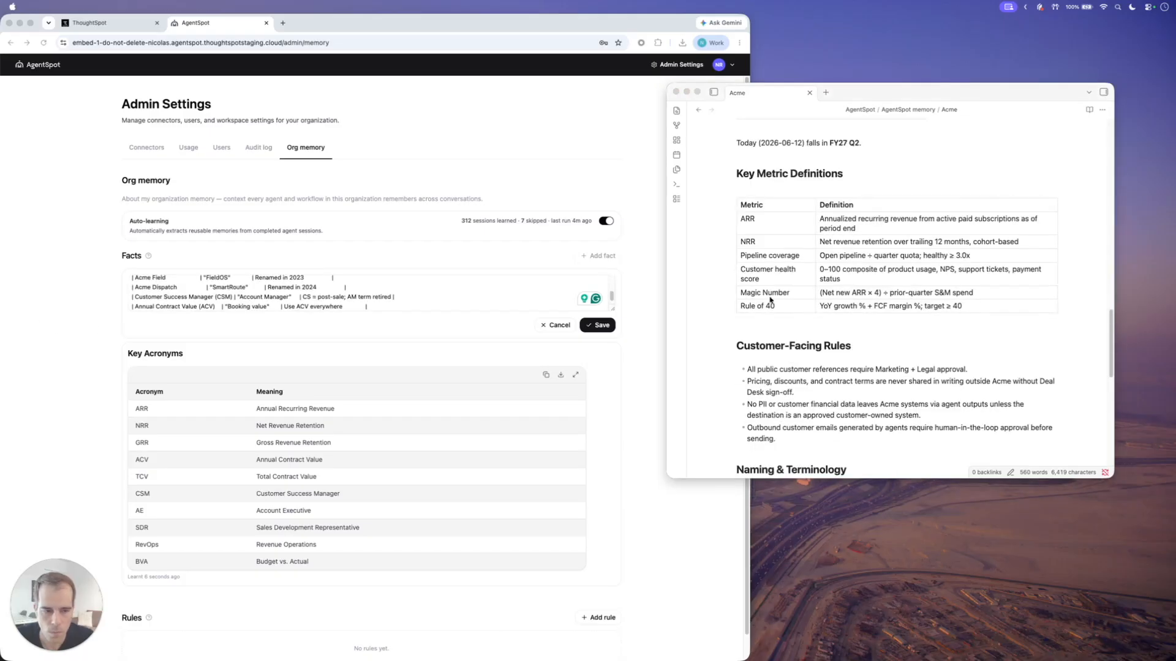
pyautogui.scroll(-2, 768, 312)
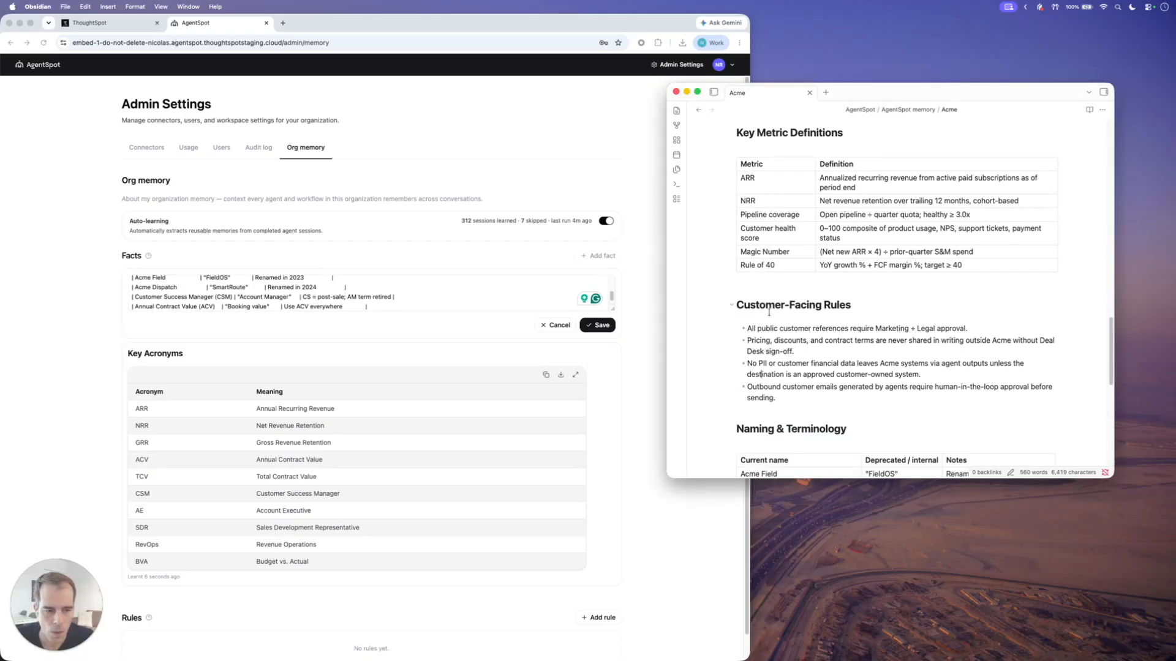
pyautogui.moveTo(738, 304); pyautogui.dragTo(776, 399)
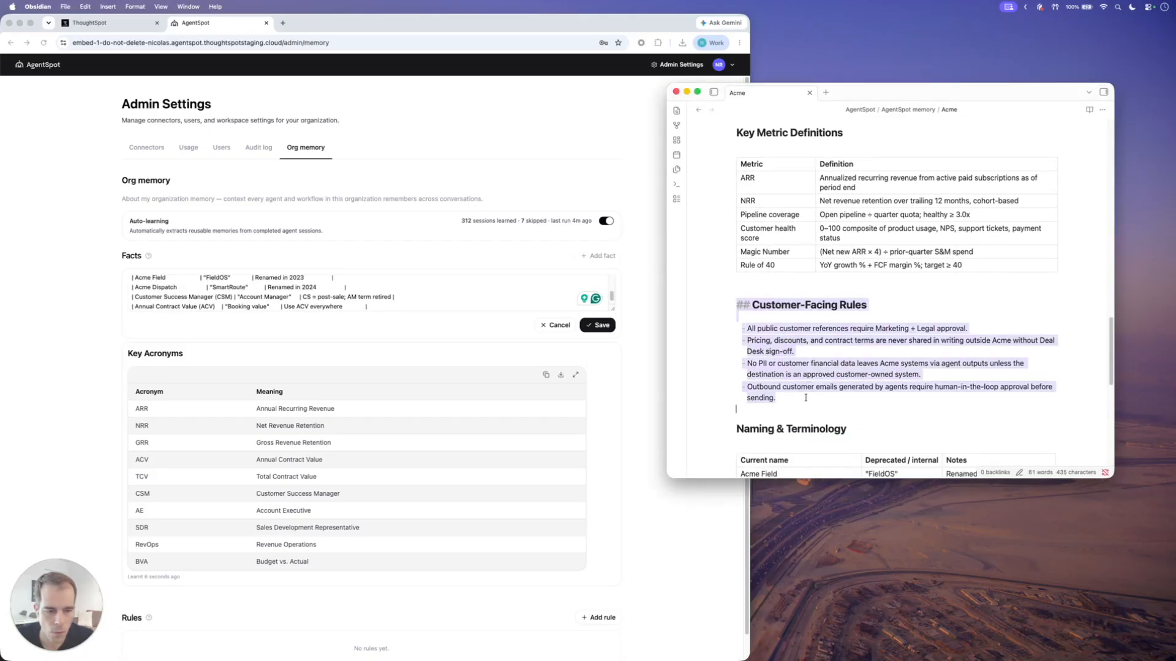
pyautogui.scroll(-1, 453, 392)
pyautogui.click(594, 592)
pyautogui.click(593, 592)
pyautogui.press('super+v')
pyautogui.scroll(-1, 397, 556)
pyautogui.click(597, 628)
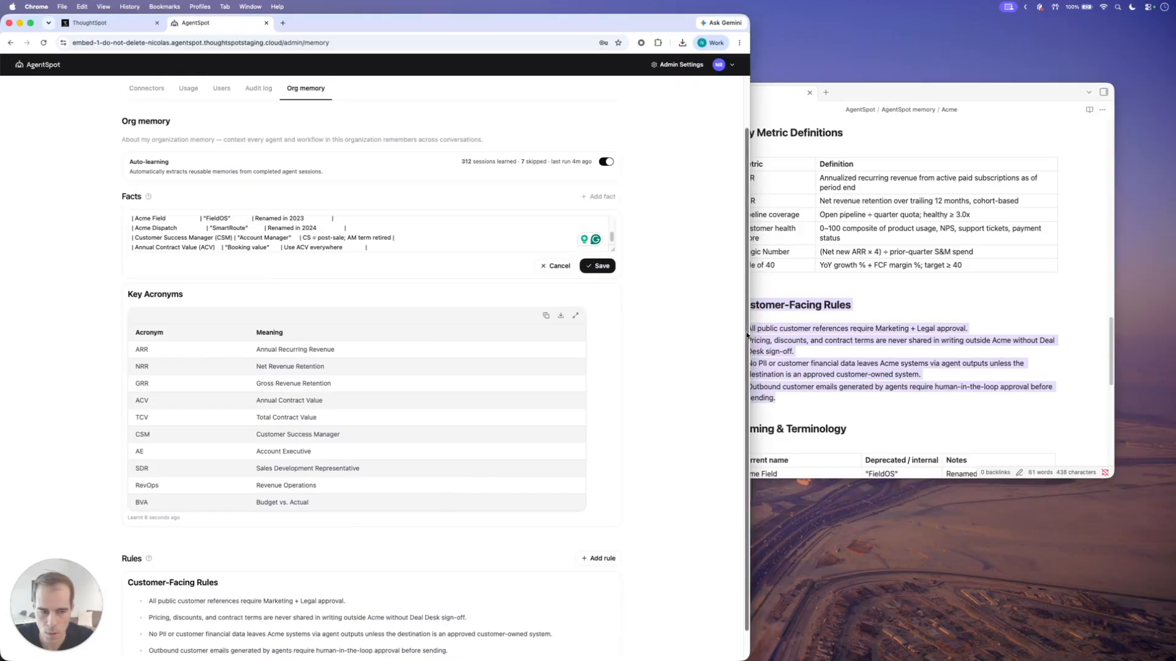
# Examine the saved facts and rules, then read the help text explaining what a fact is, including its example.
pyautogui.scroll(-1, 281, 399)
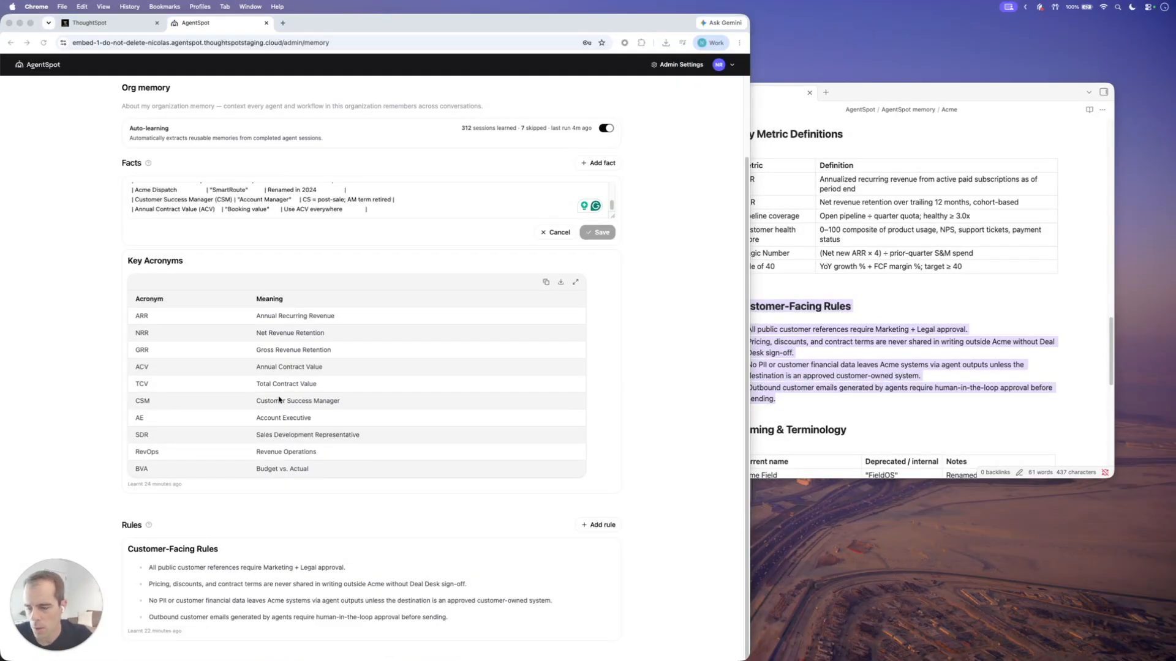
pyautogui.scroll(3, 221, 341)
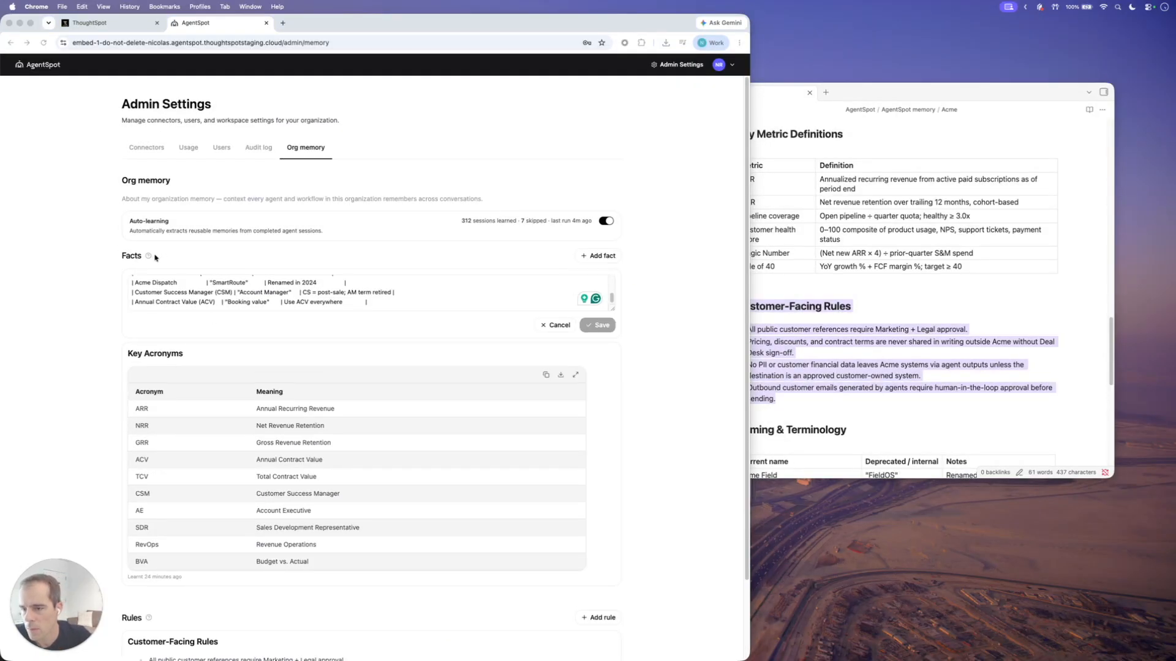
pyautogui.scroll(-3, 156, 257)
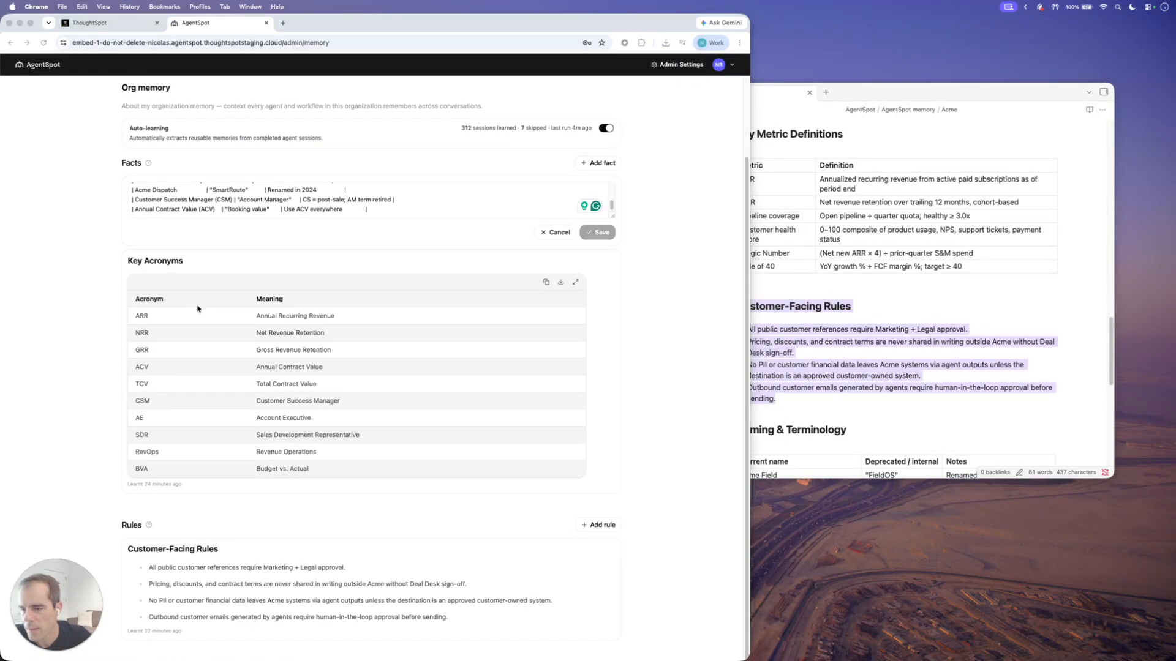
pyautogui.click(149, 526)
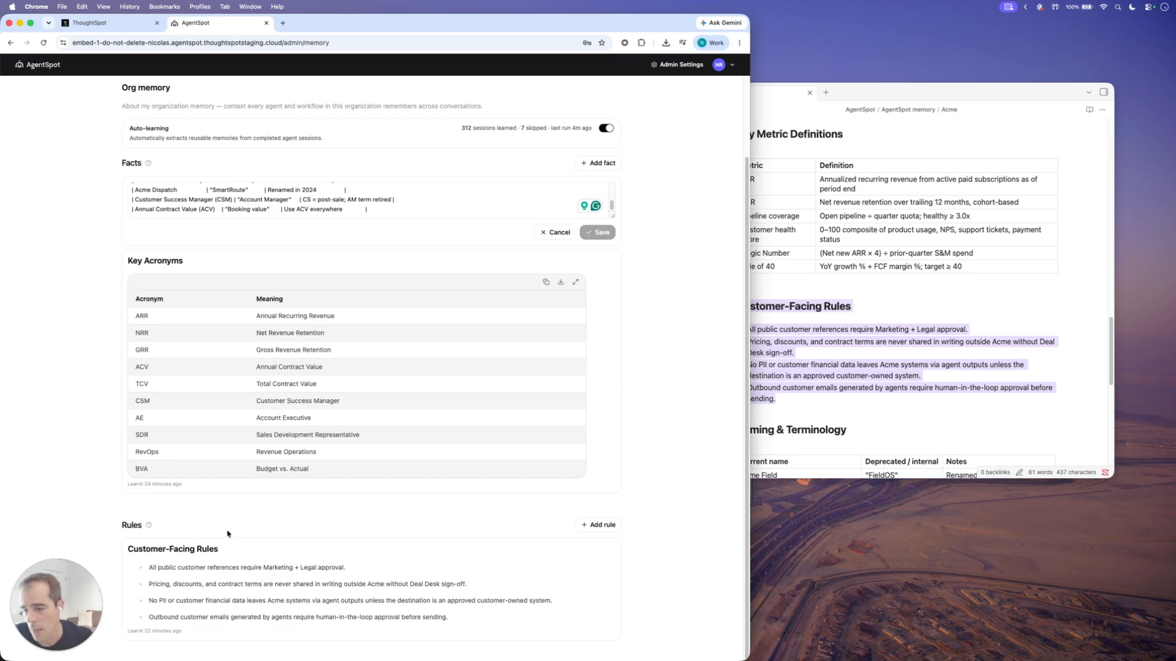
pyautogui.moveTo(149, 164)
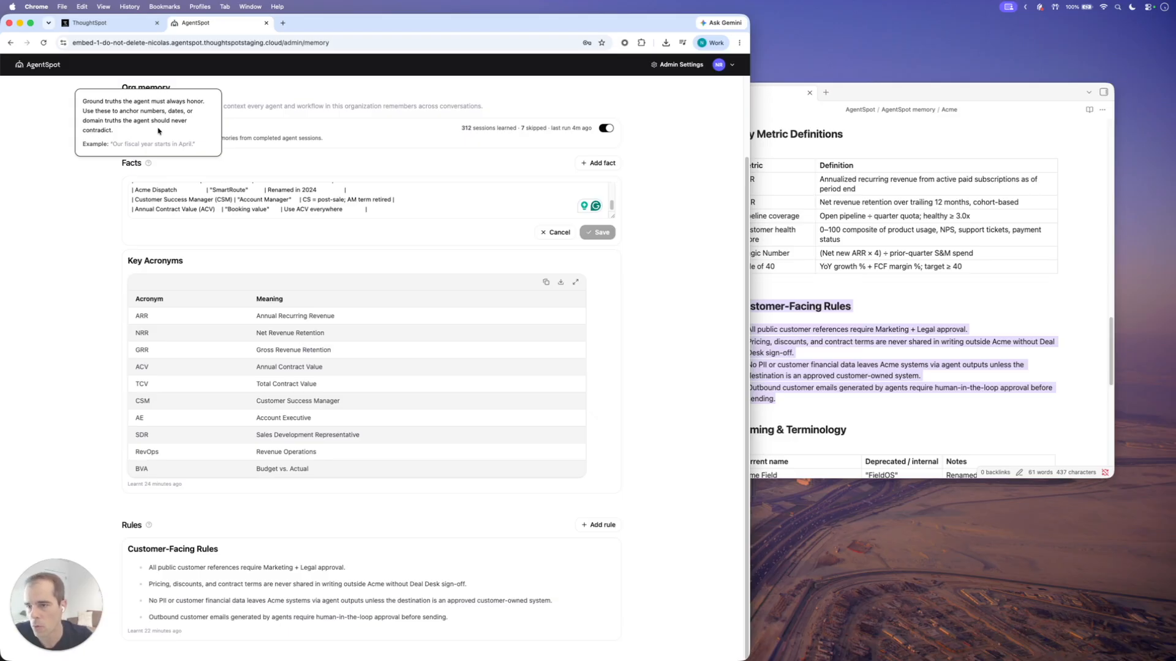
pyautogui.moveTo(111, 144); pyautogui.dragTo(189, 144)
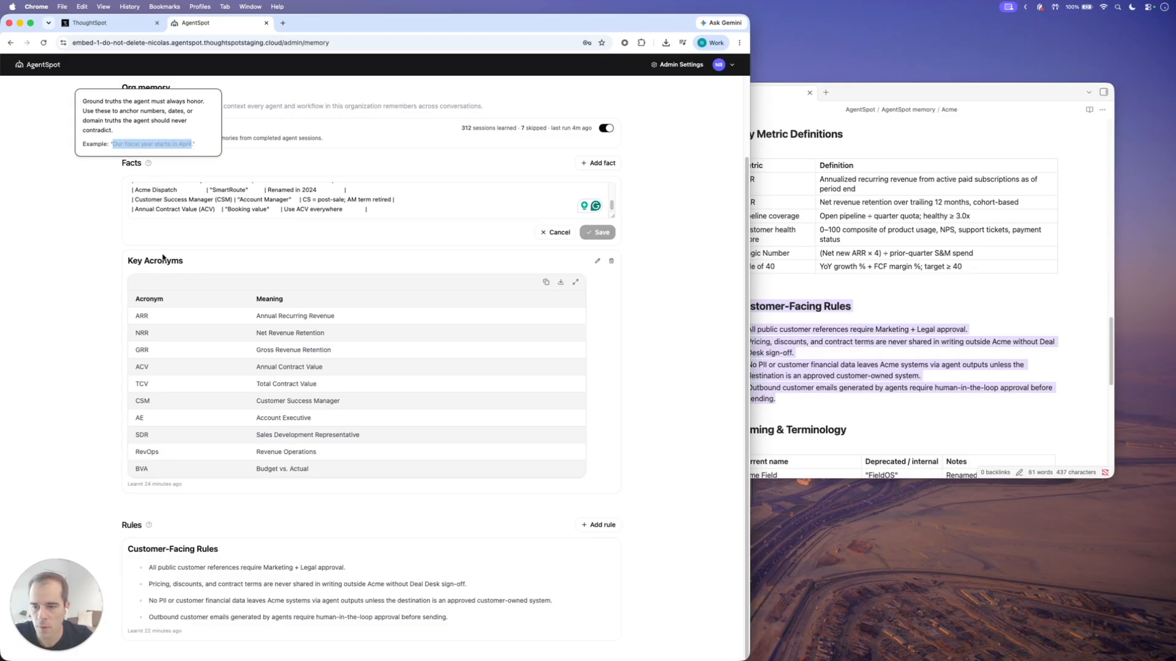
pyautogui.scroll(1, 164, 257)
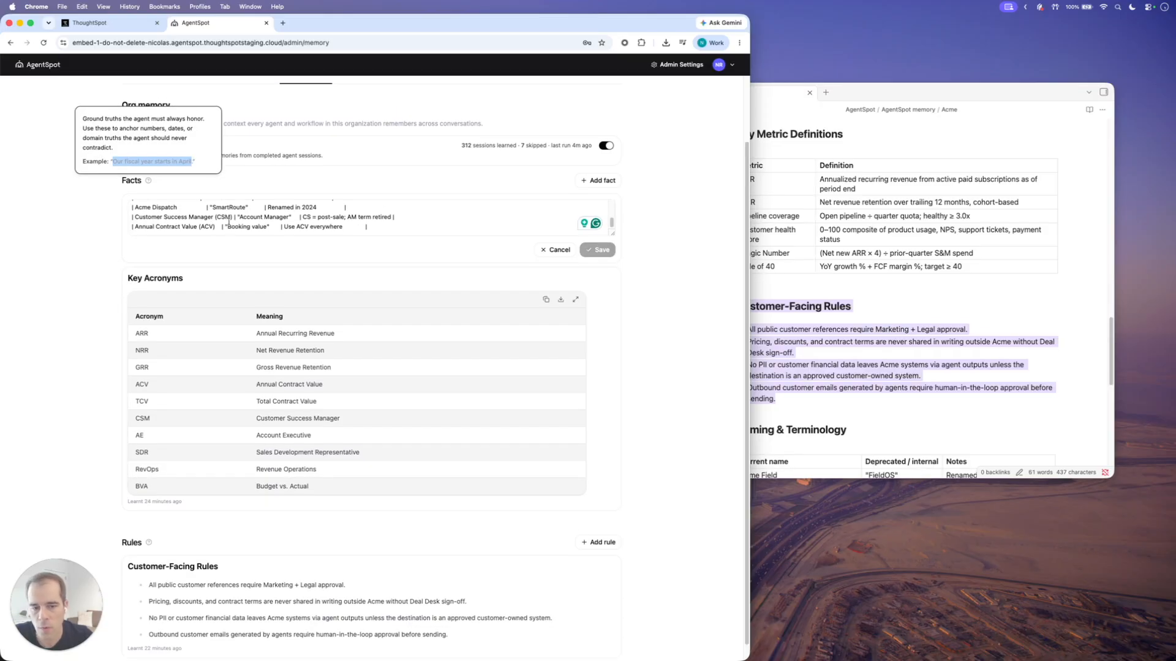
# Review the Company Overview, Our Products and Data & Analytics facts in the organization memory.
pyautogui.click(812, 247)
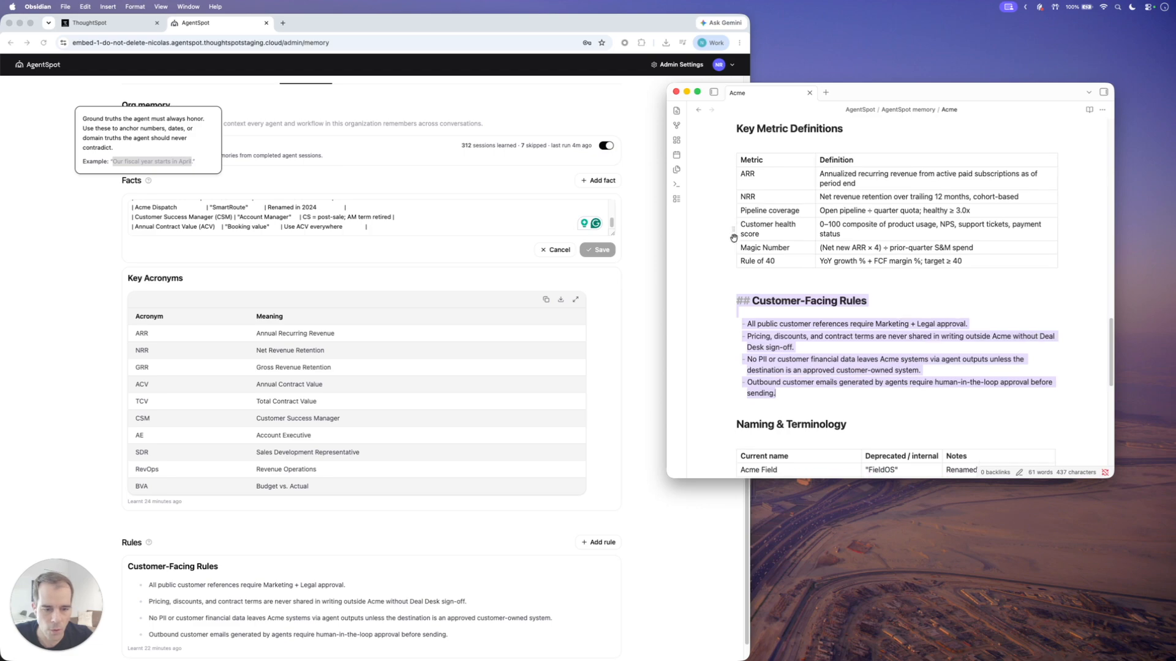
pyautogui.click(477, 254)
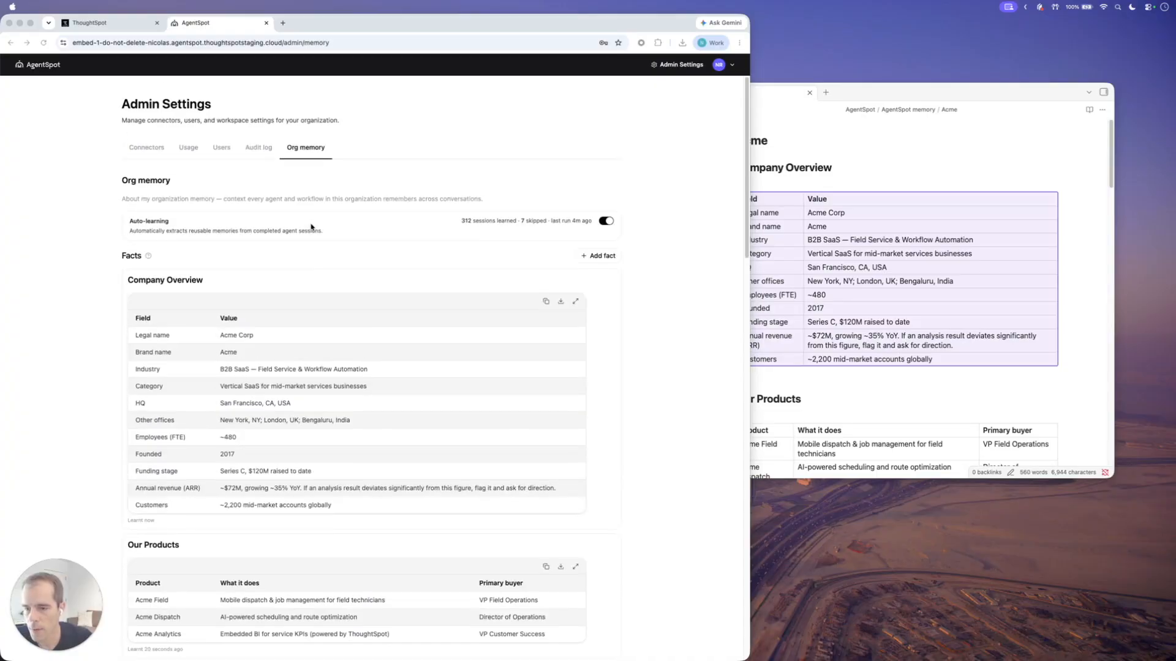
pyautogui.scroll(-3, 311, 227)
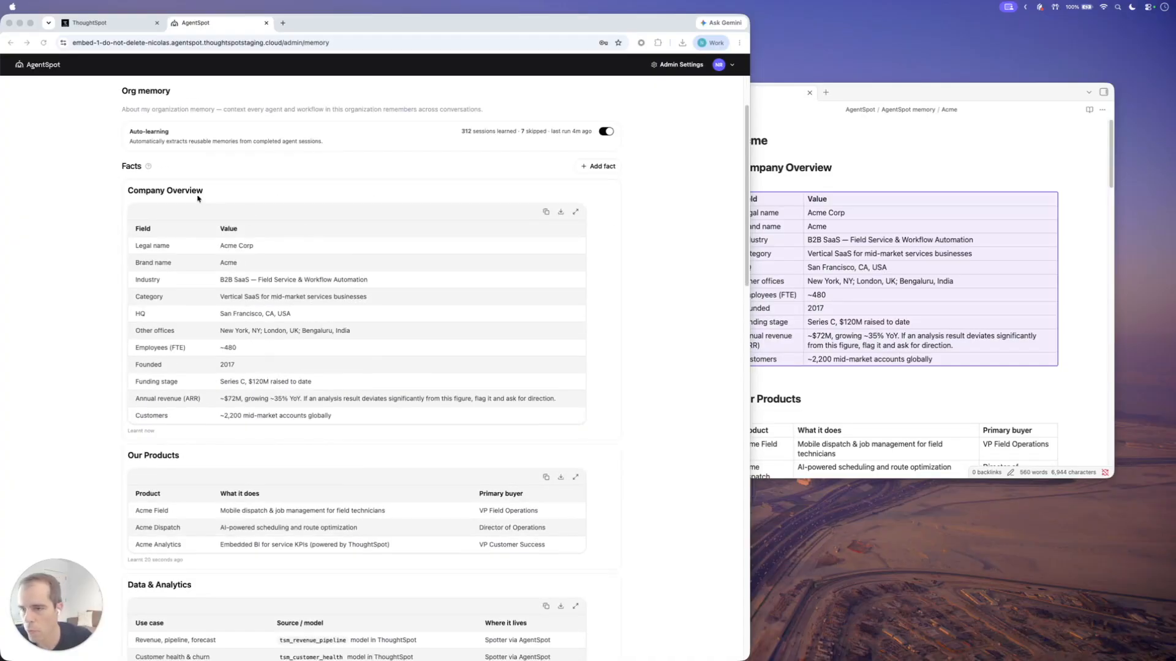
pyautogui.click(584, 201)
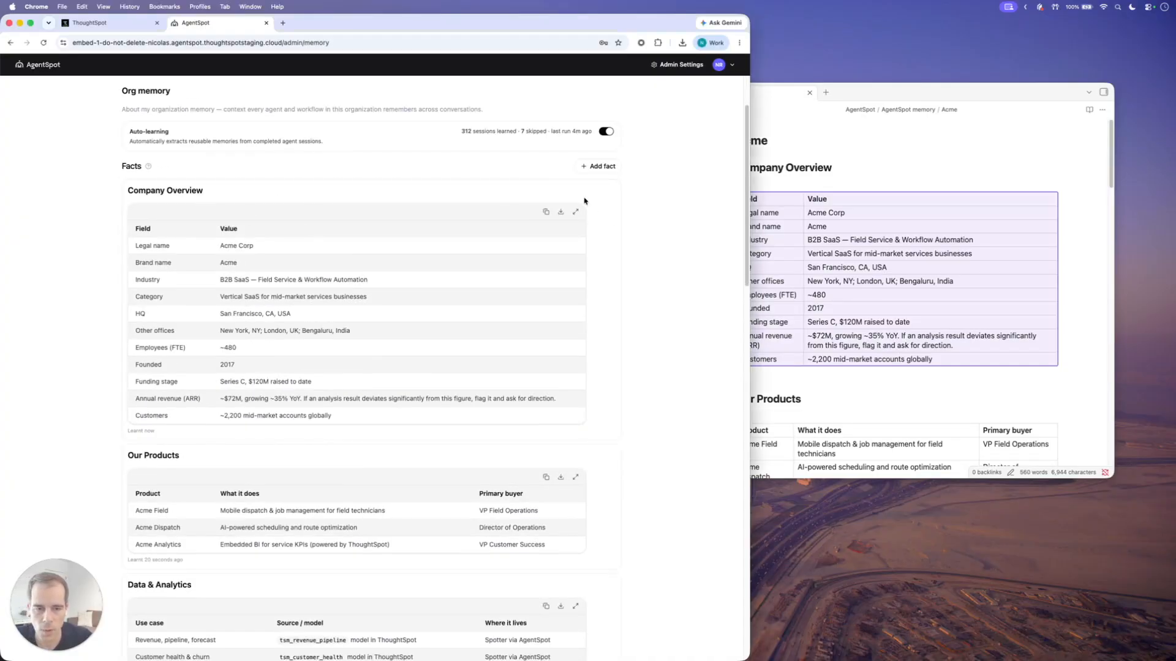
pyautogui.click(592, 190)
pyautogui.scroll(-4, 248, 197)
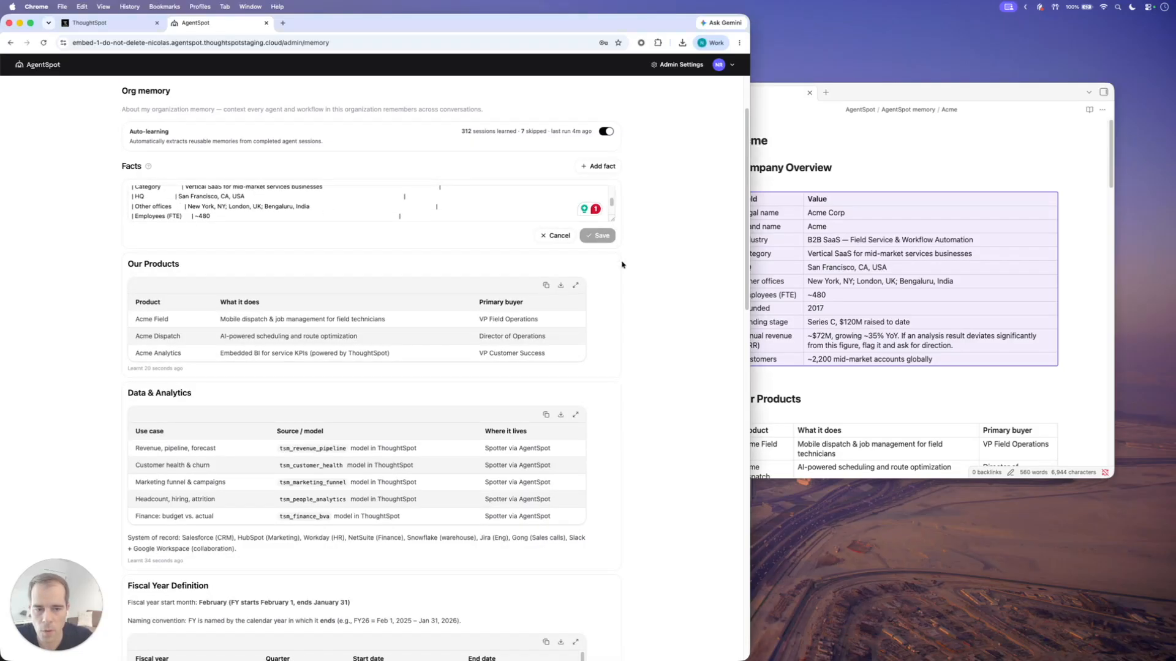
pyautogui.click(560, 237)
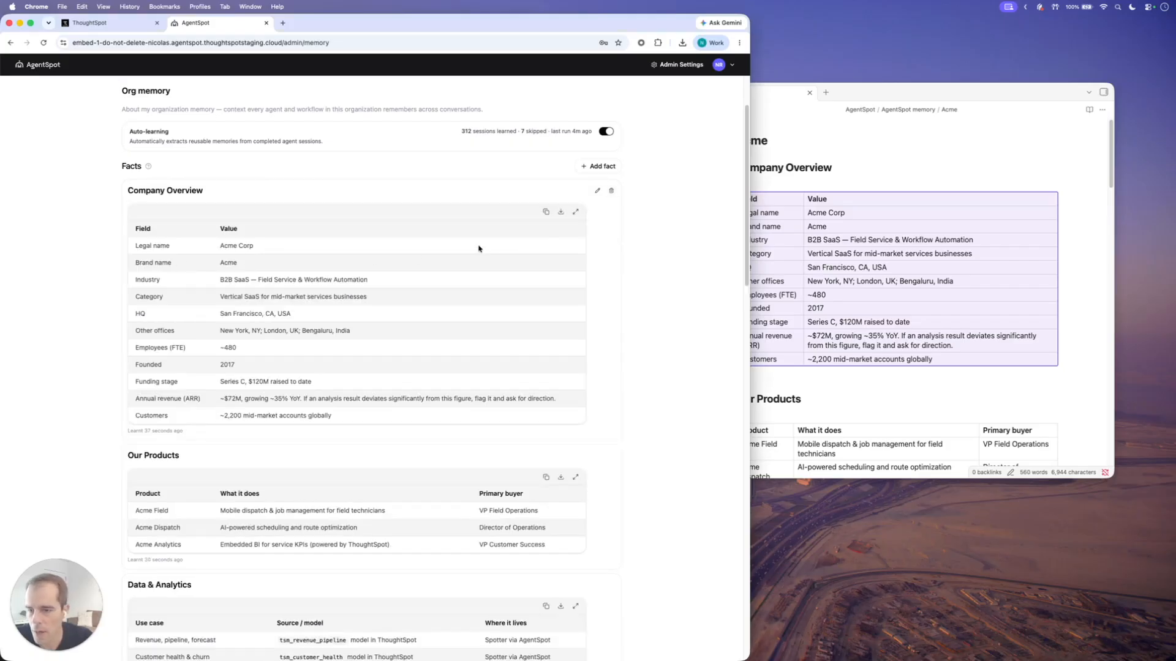
# Edit the Company Overview fact in an enlarged text area, set Employees (FTE) to ~550, and save it.
pyautogui.scroll(-3, 336, 326)
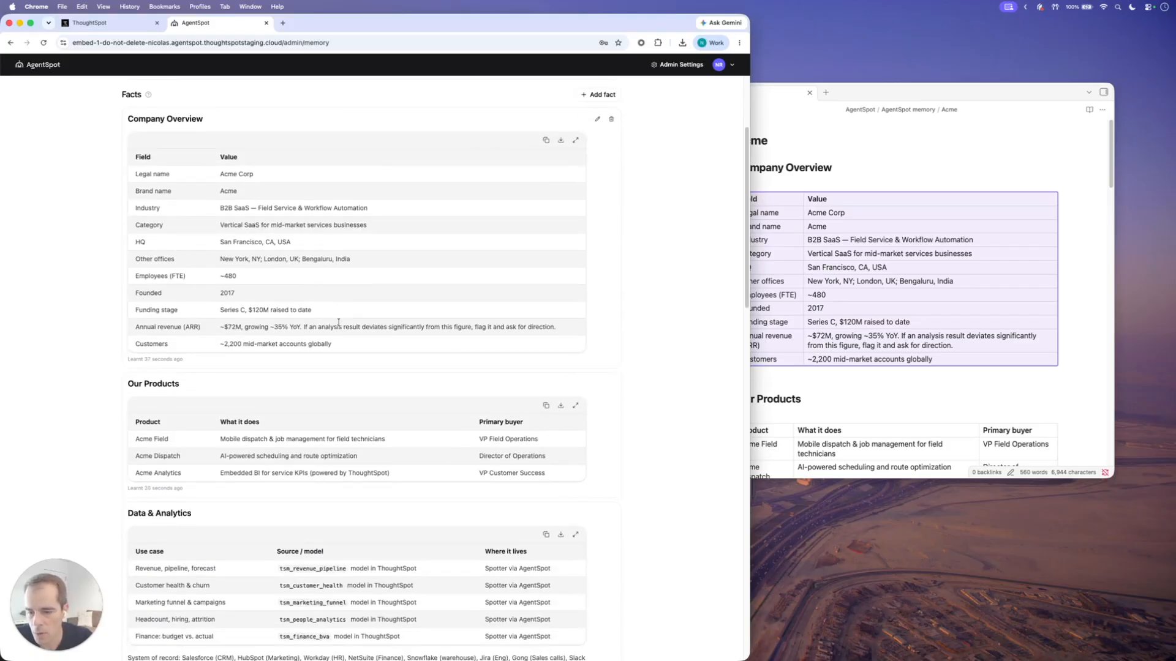
pyautogui.click(597, 119)
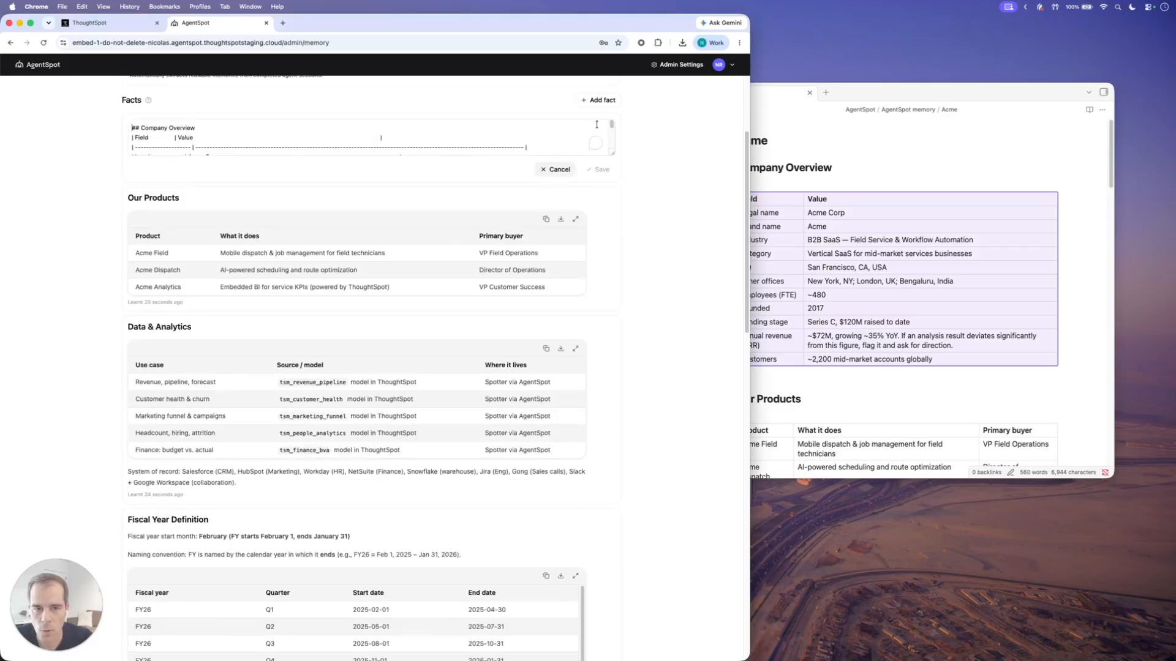
pyautogui.scroll(-1, 385, 241)
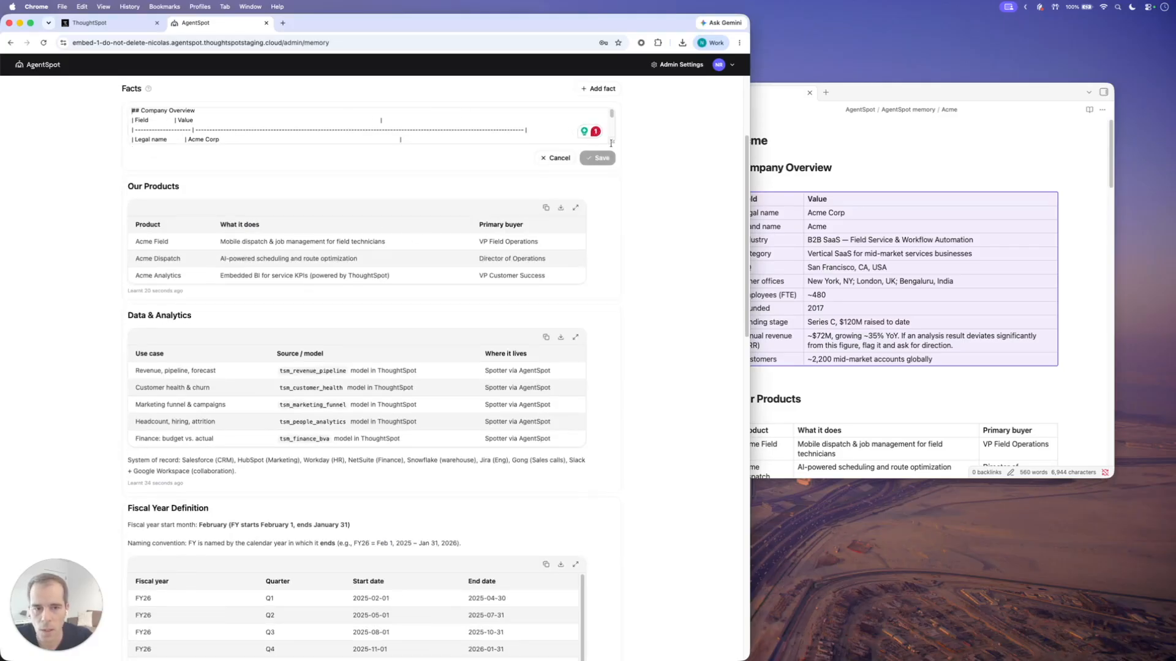
pyautogui.moveTo(612, 144); pyautogui.dragTo(612, 364)
pyautogui.scroll(1, 226, 249)
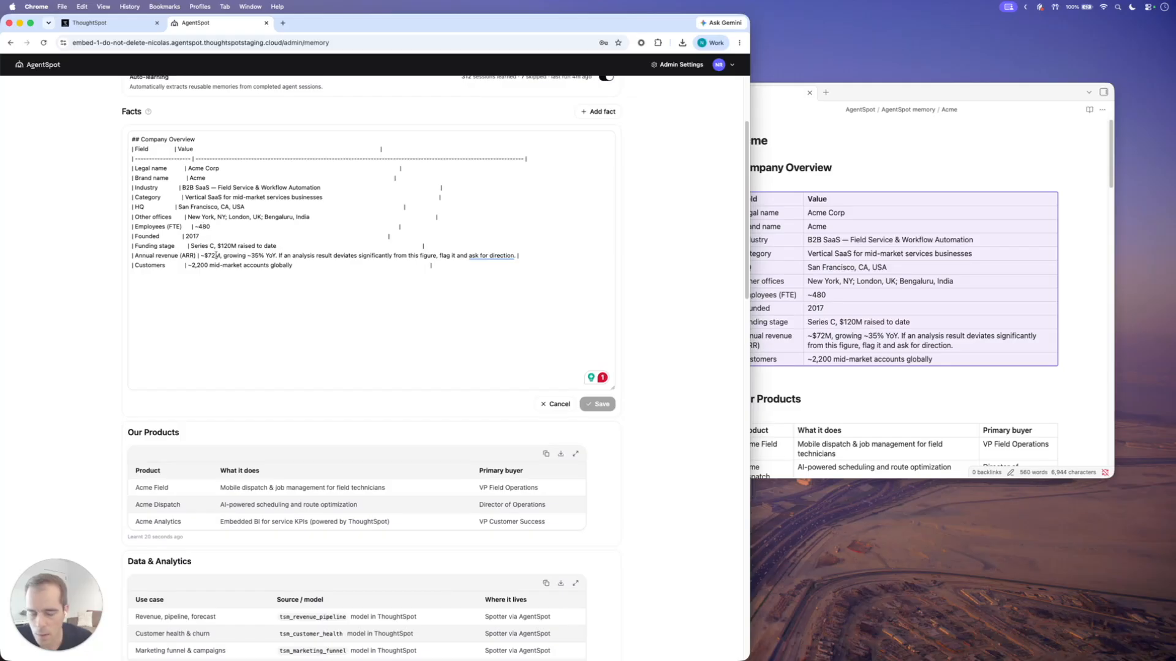
pyautogui.click(210, 227)
pyautogui.press('BackSpace')
pyautogui.press('BackSpace')
pyautogui.press('BackSpace')
pyautogui.write('550')
pyautogui.click(597, 404)
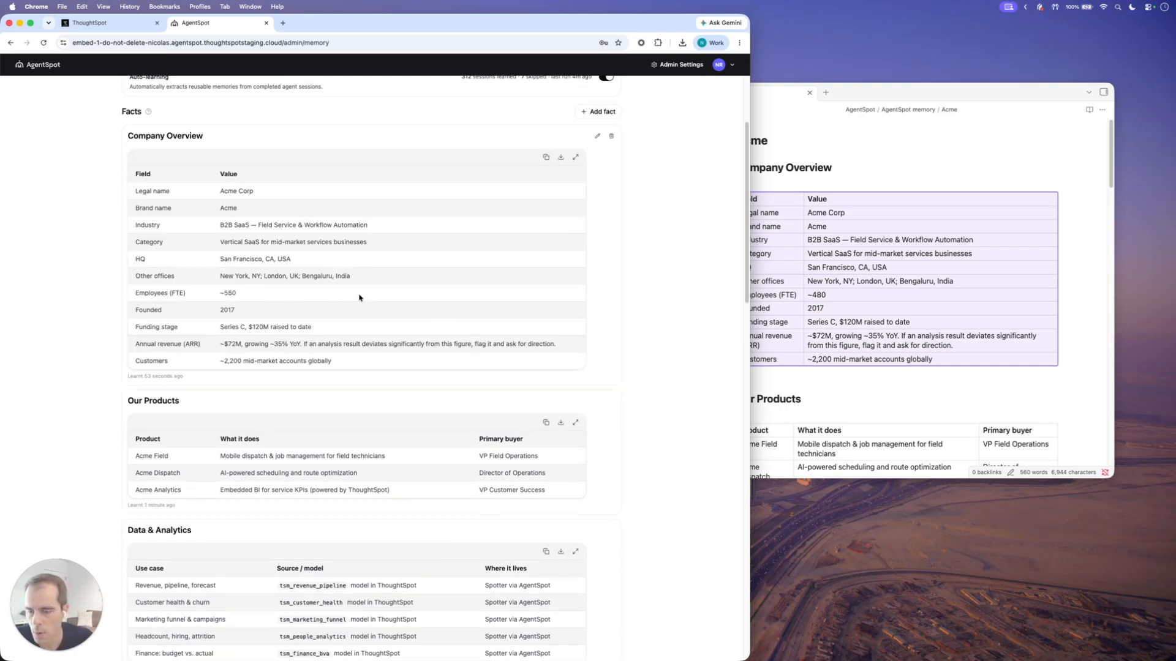
# Look through the full list of organization facts, from Company Overview past the Fiscal Year Definition, and return to the auto-learning setting.
pyautogui.scroll(-3, 462, 316)
pyautogui.scroll(-5, 462, 316)
pyautogui.scroll(-2, 464, 315)
pyautogui.scroll(-2, 657, 337)
pyautogui.scroll(8, 640, 321)
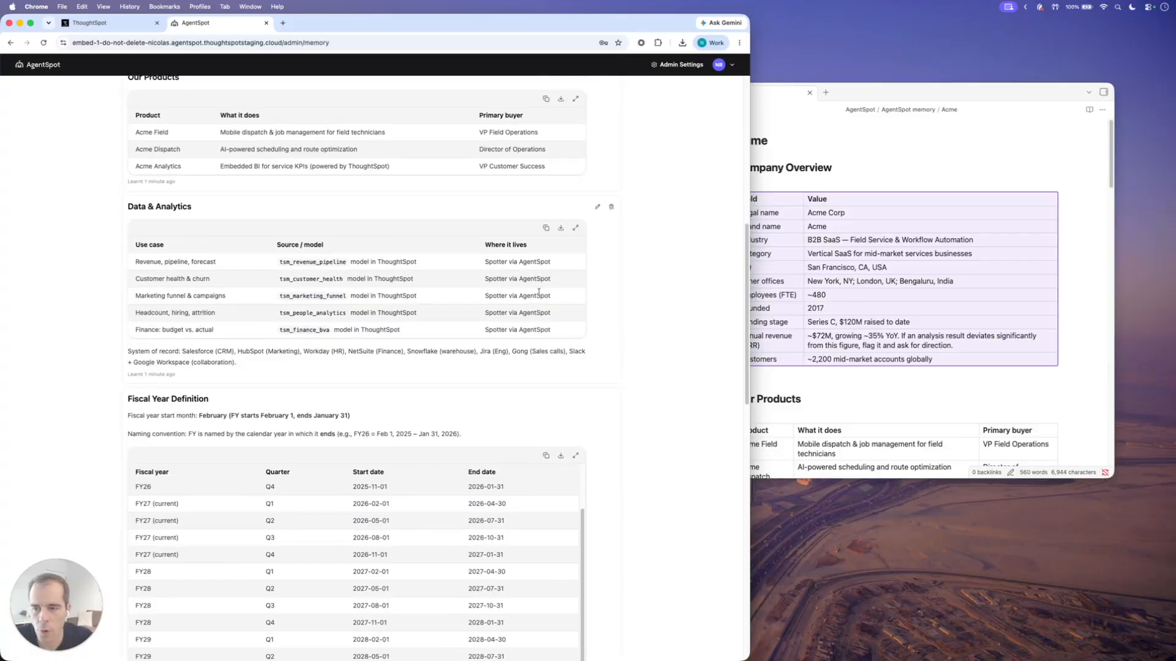
pyautogui.scroll(3, 452, 274)
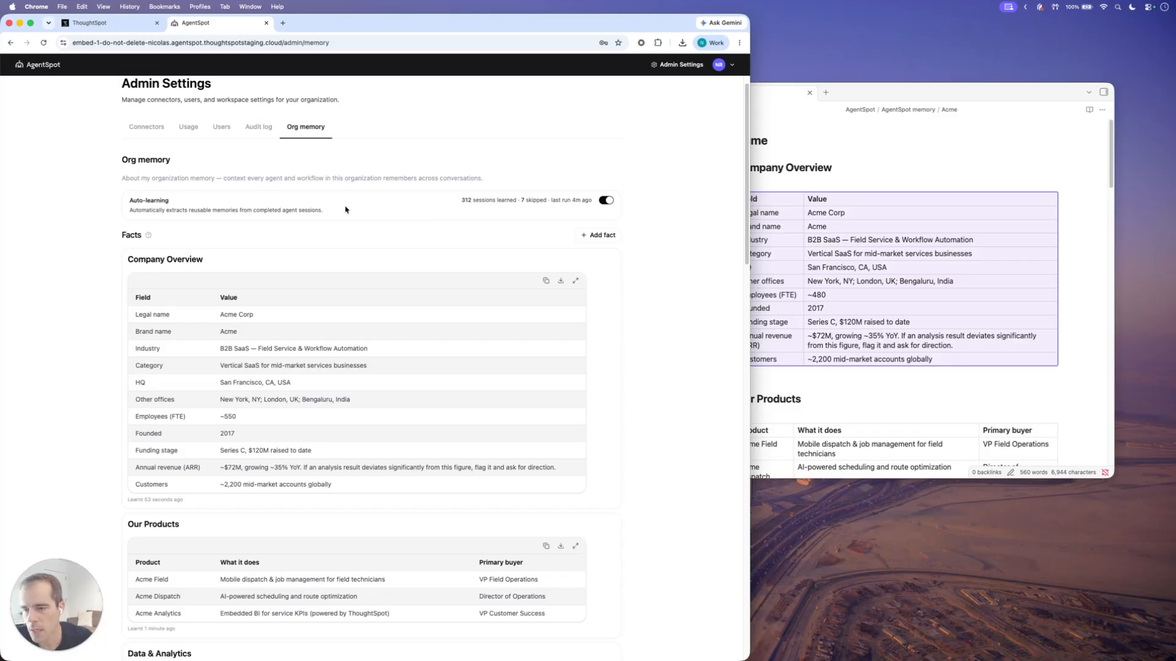
pyautogui.scroll(1, 346, 210)
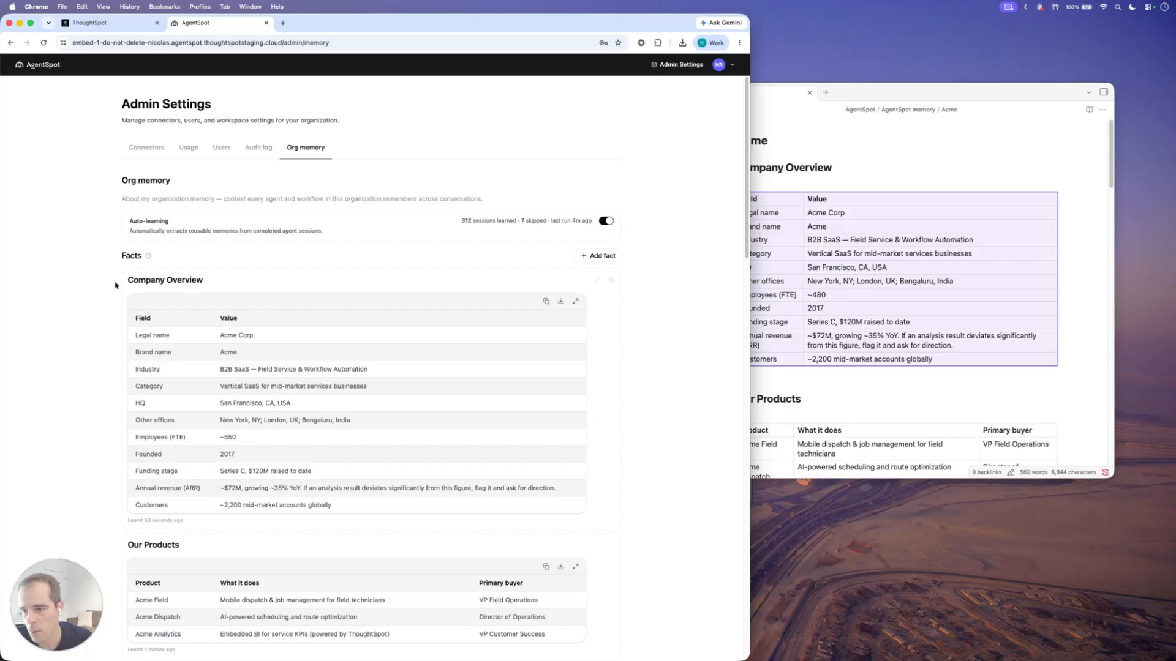
# Leave the admin settings and return to the AgentSpot home page.
pyautogui.click(41, 66)
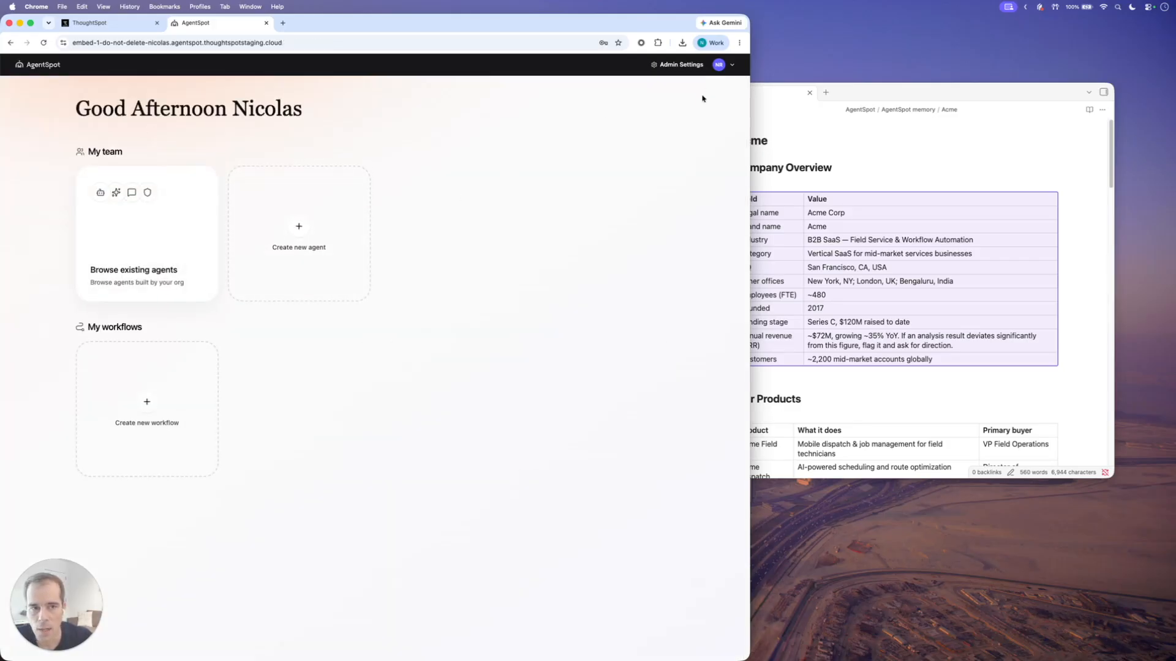
pyautogui.click(718, 65)
pyautogui.click(549, 129)
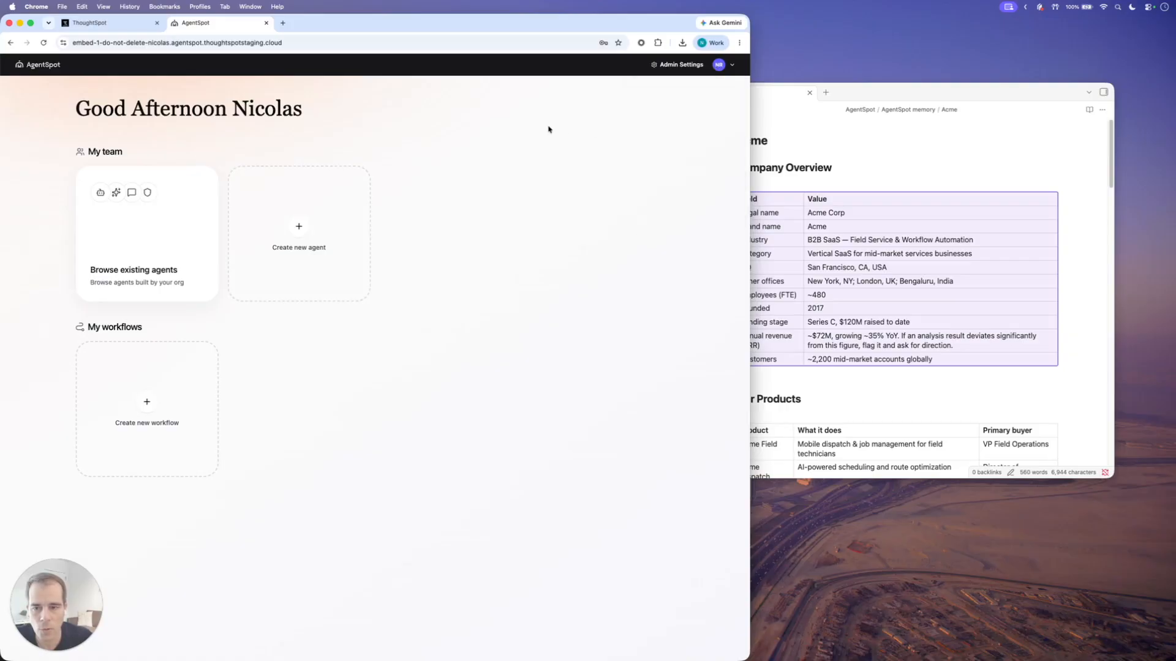